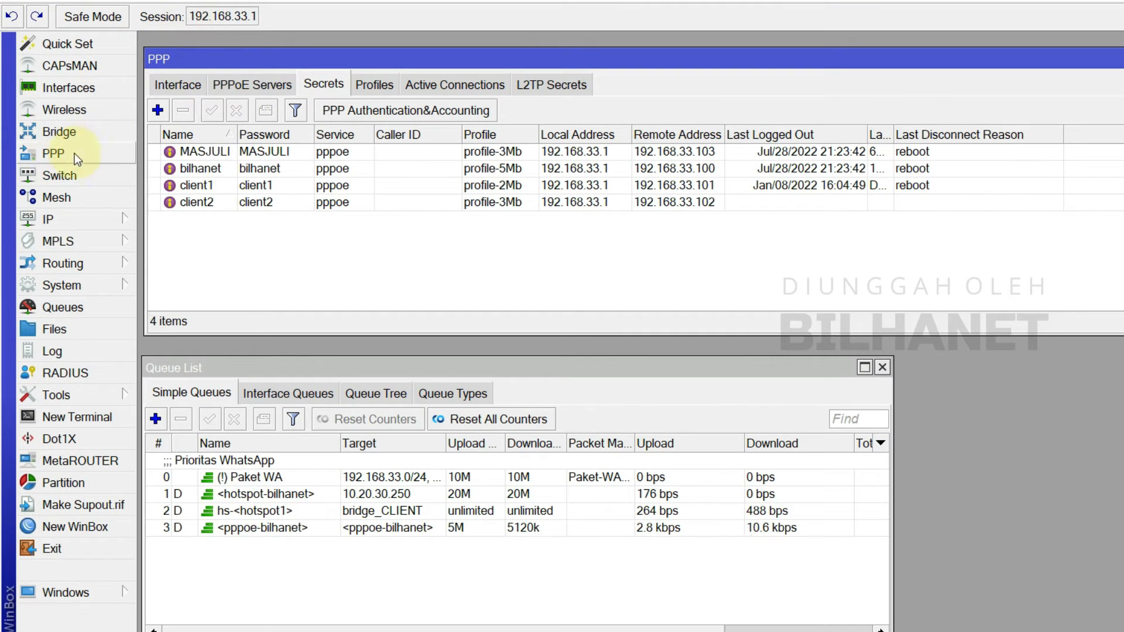
Step: Open the PPP Secrets list and start adding a new secret
{"action": "left_click", "coordinate": [69, 157]}
{"action": "left_click", "coordinate": [331, 85]}
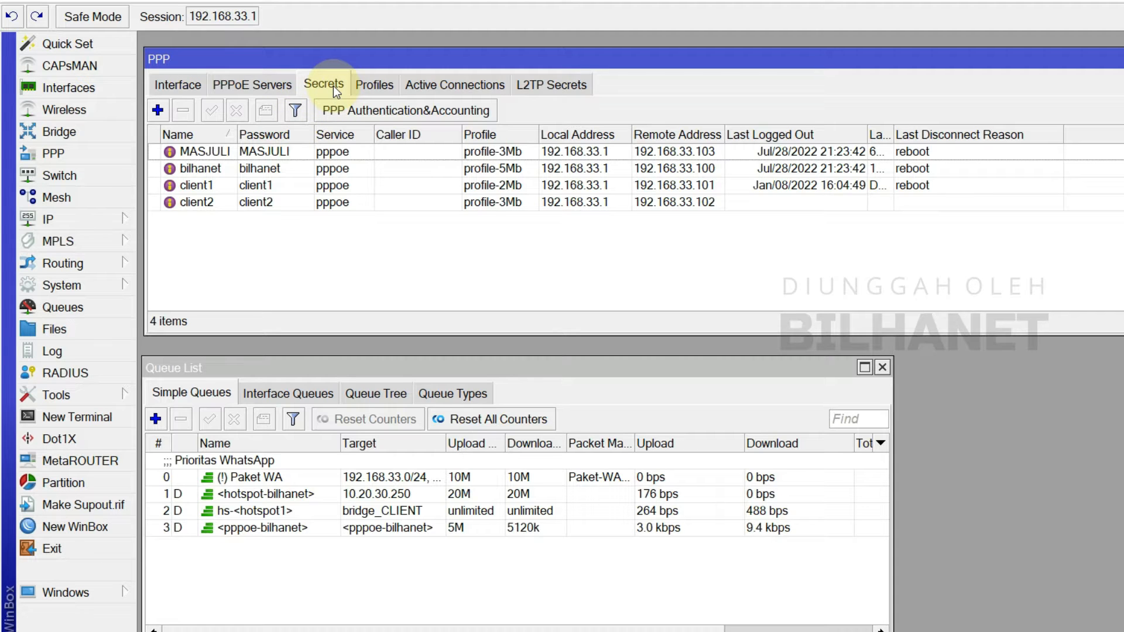
{"action": "left_click", "coordinate": [162, 112]}
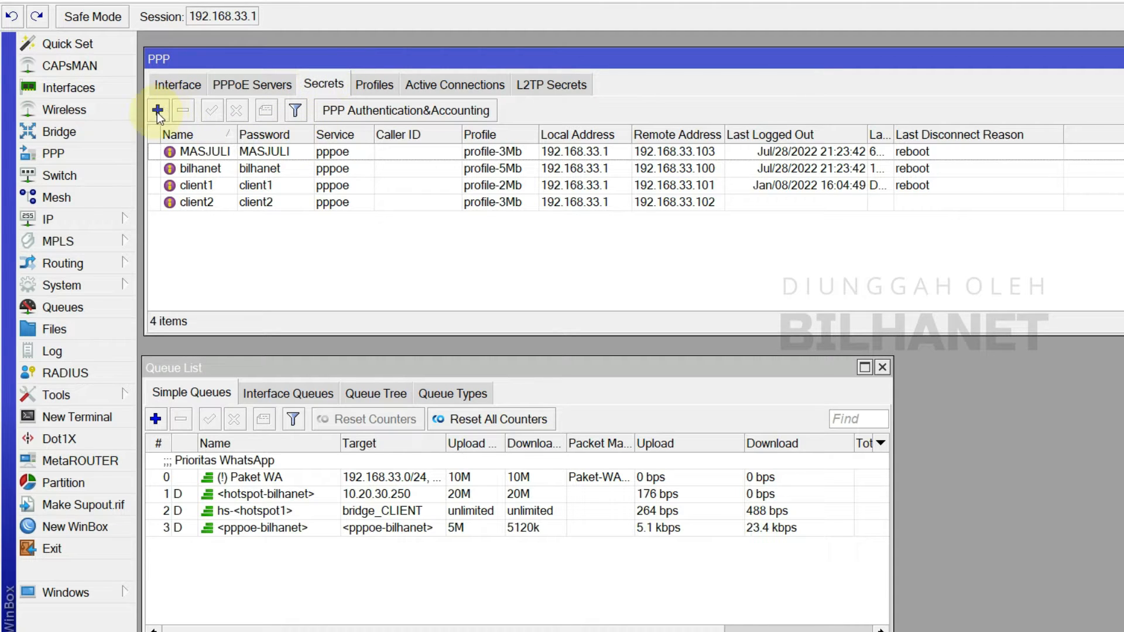
{"action": "left_click_drag", "start_coordinate": [753, 183], "coordinate": [757, 246]}
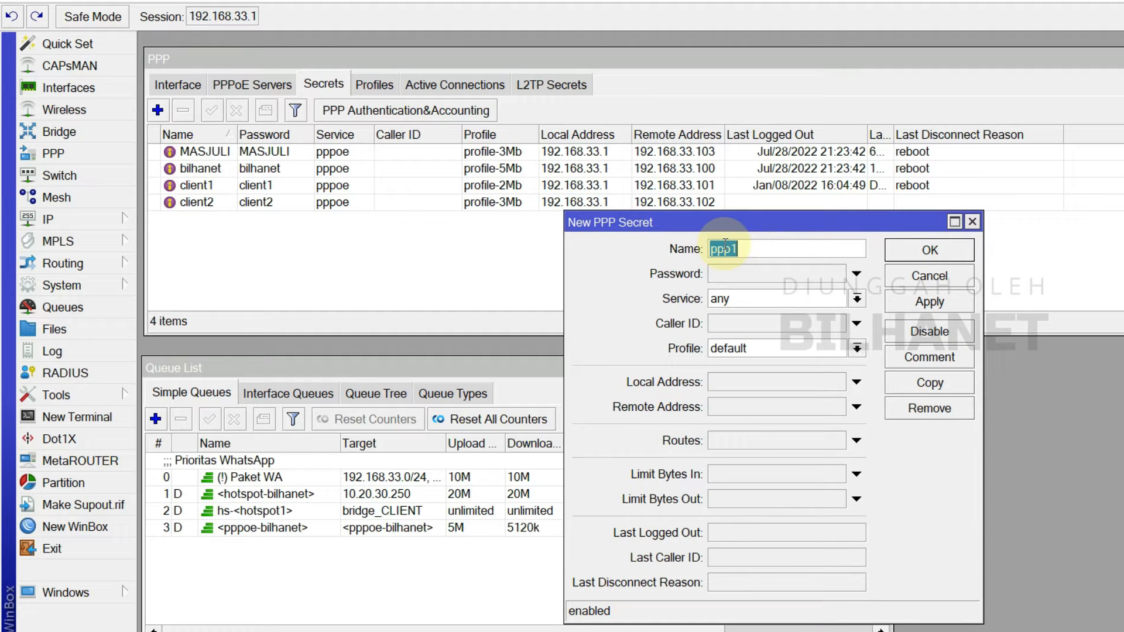
Step: Name the secret toto1 with service pppoe and profile profile-2Mb
{"action": "type", "text": "toto1"}
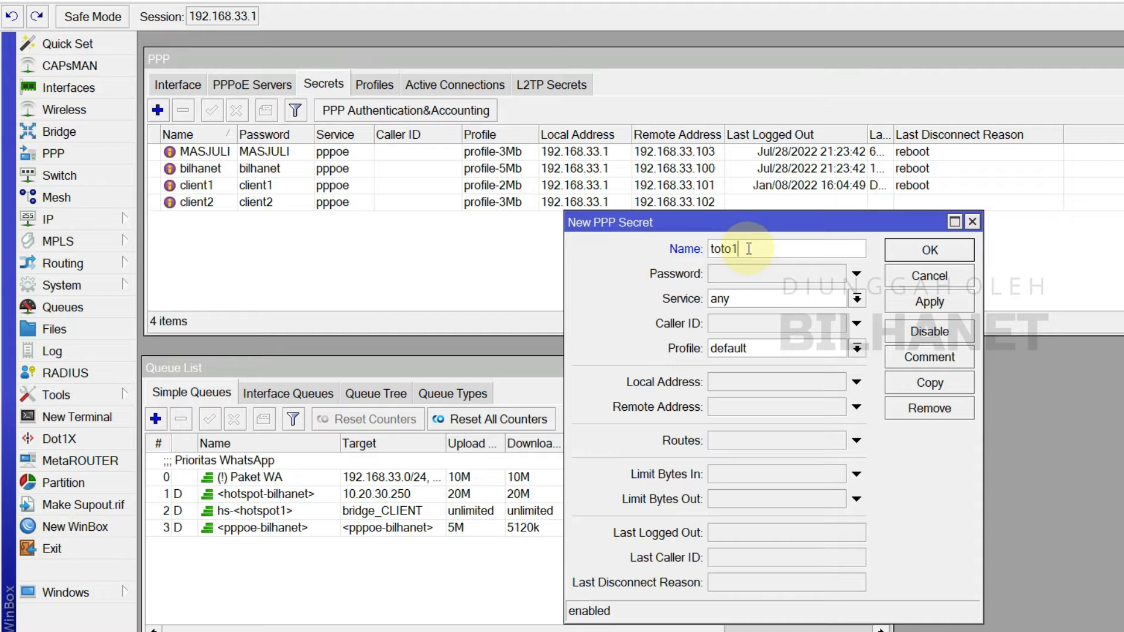
{"action": "left_click", "coordinate": [743, 278]}
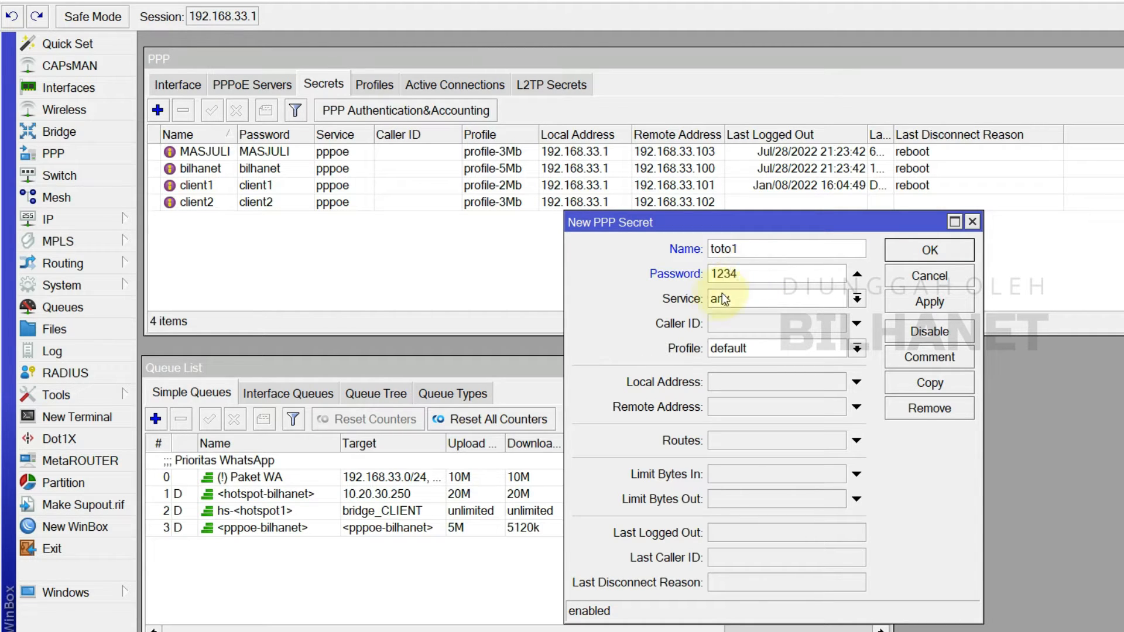
{"action": "left_click", "coordinate": [730, 299]}
{"action": "left_click", "coordinate": [739, 378]}
{"action": "left_click", "coordinate": [741, 350]}
{"action": "left_click", "coordinate": [742, 351]}
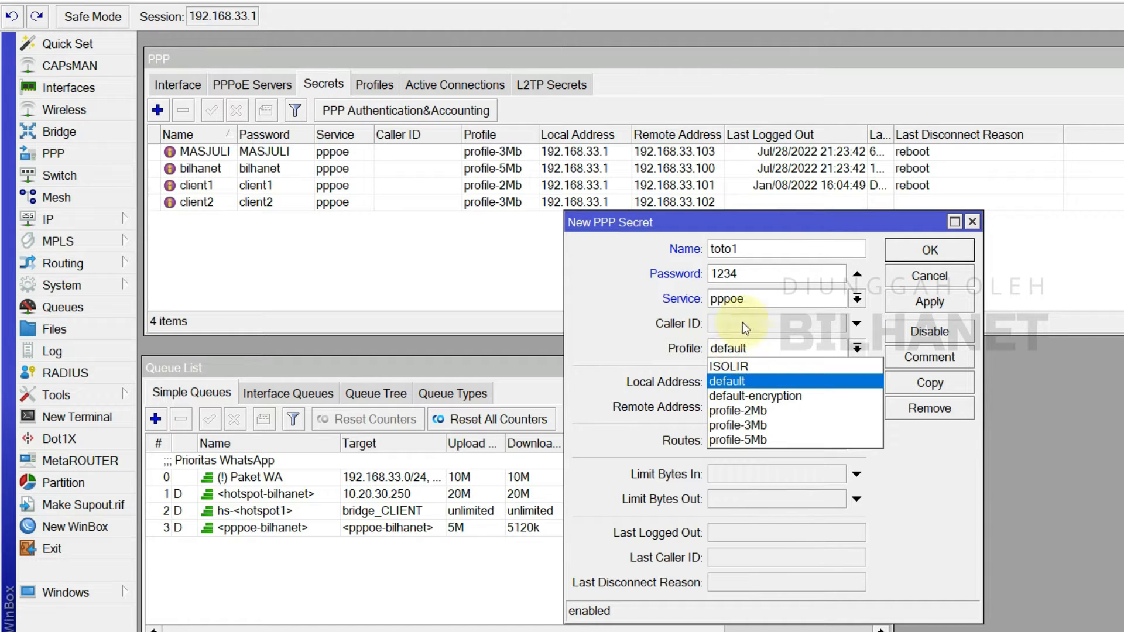
{"action": "left_click", "coordinate": [751, 411]}
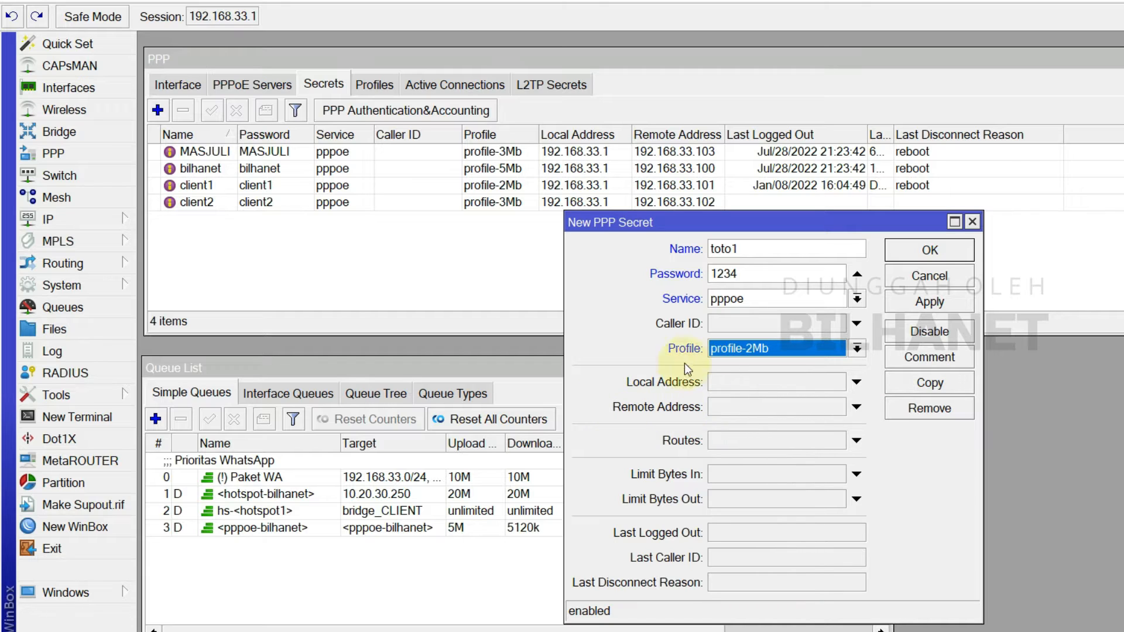
Step: Give toto1 local address 192.168.33.1 and remote 192.168.33.103, apply, and copy it
{"action": "left_click", "coordinate": [740, 381]}
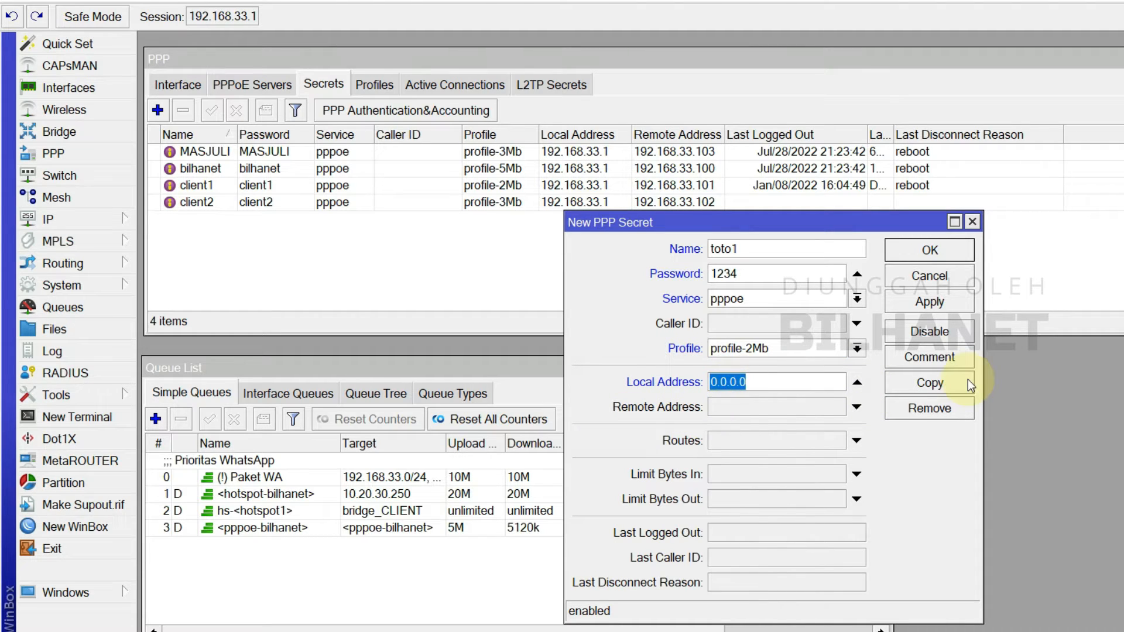
{"action": "type", "text": "192.168"}
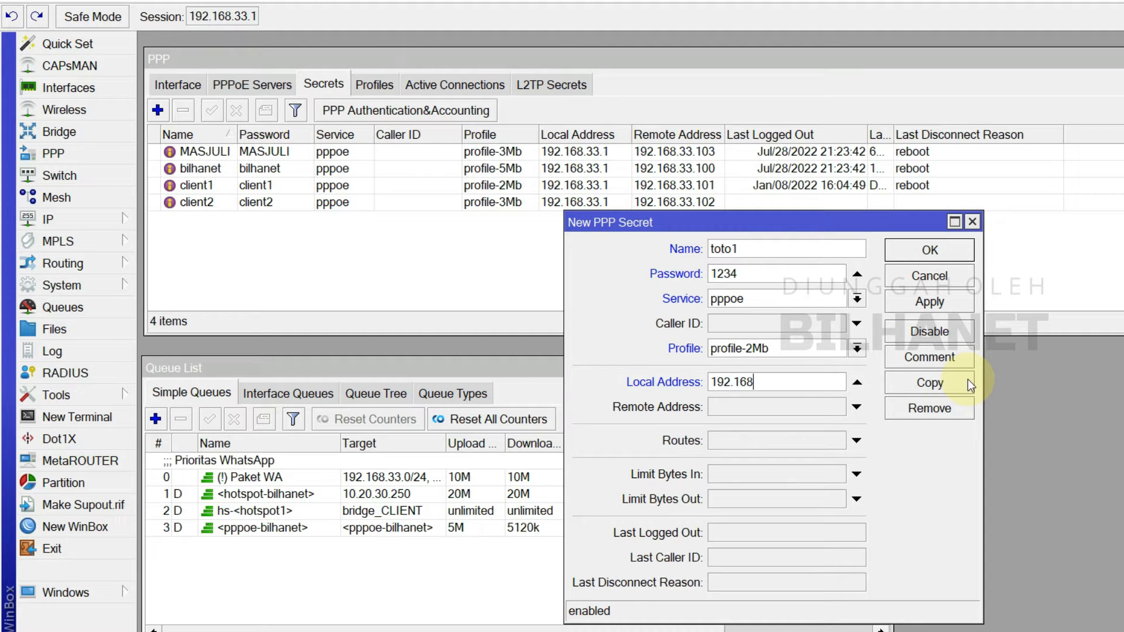
{"action": "type", "text": ".33.1"}
{"action": "left_click_drag", "start_coordinate": [772, 383], "coordinate": [711, 382]}
{"action": "right_click", "coordinate": [742, 386]}
{"action": "left_click", "coordinate": [786, 415]}
{"action": "right_click", "coordinate": [769, 405]}
{"action": "left_click", "coordinate": [814, 455]}
{"action": "type", "text": "103"}
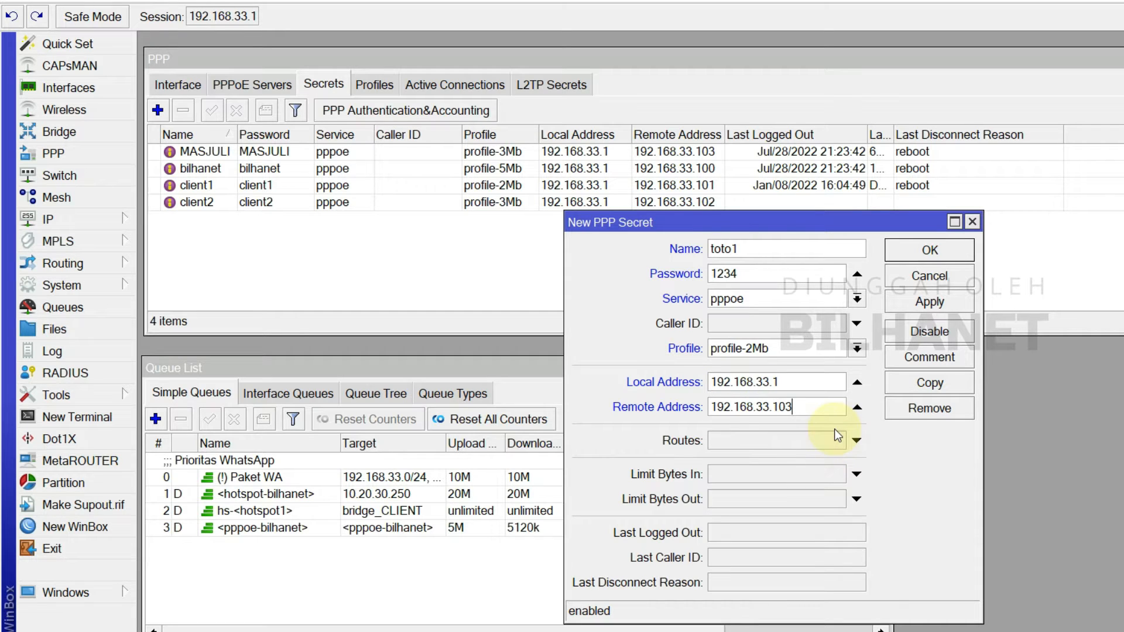
{"action": "left_click", "coordinate": [937, 301]}
{"action": "left_click", "coordinate": [929, 381]}
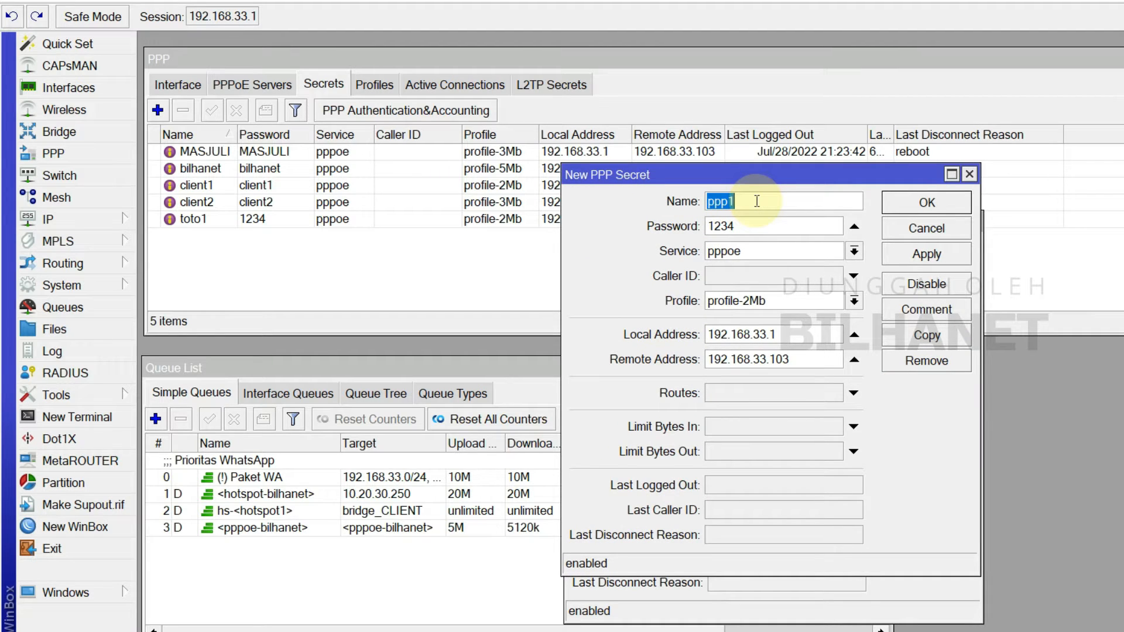
Step: Rename the copy toto2 with remote address 192.168.33.104 and apply it
{"action": "type", "text": "toto2"}
{"action": "left_click", "coordinate": [779, 227]}
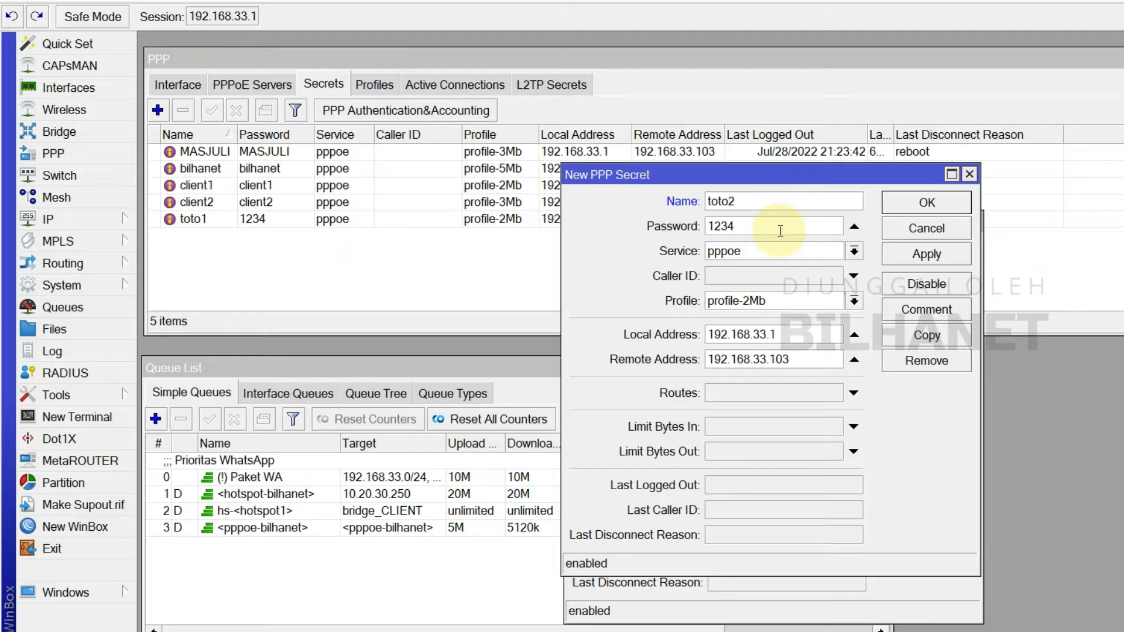
{"action": "left_click", "coordinate": [796, 360]}
{"action": "key", "text": "BackSpace"}
{"action": "type", "text": "4"}
{"action": "left_click", "coordinate": [963, 257]}
Step: Compare the toto1 and toto2 secret windows, close both, and go to Firefox
{"action": "left_click_drag", "start_coordinate": [624, 174], "coordinate": [602, 260]}
{"action": "left_click", "coordinate": [843, 243]}
{"action": "left_click_drag", "start_coordinate": [752, 251], "coordinate": [674, 263]}
{"action": "left_click", "coordinate": [407, 260]}
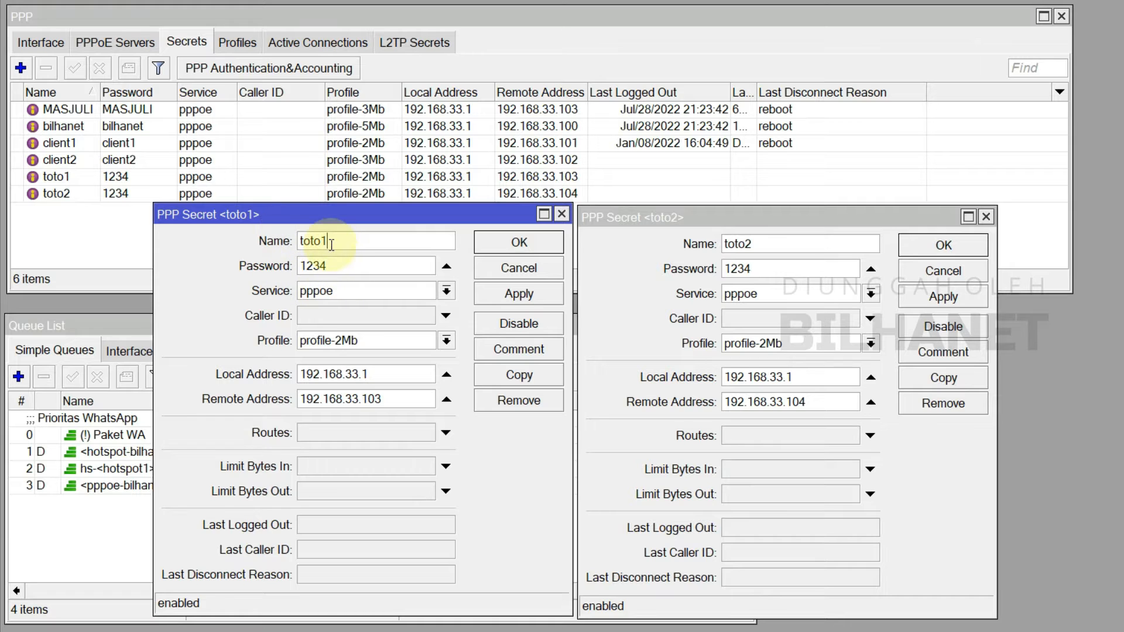
{"action": "left_click", "coordinate": [675, 221]}
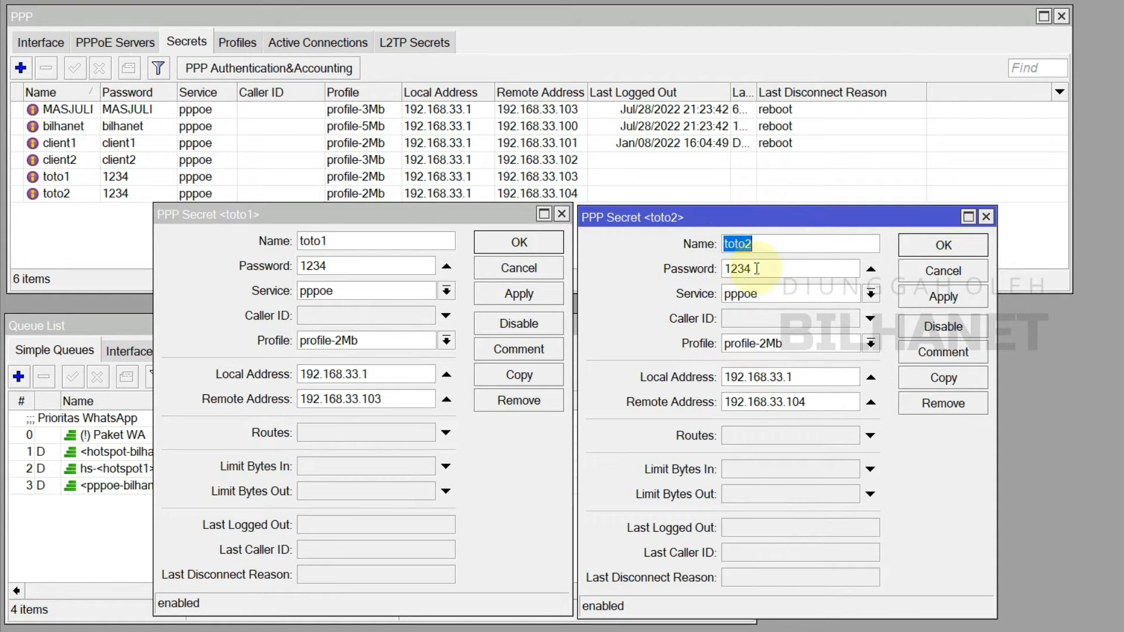
{"action": "left_click", "coordinate": [965, 244]}
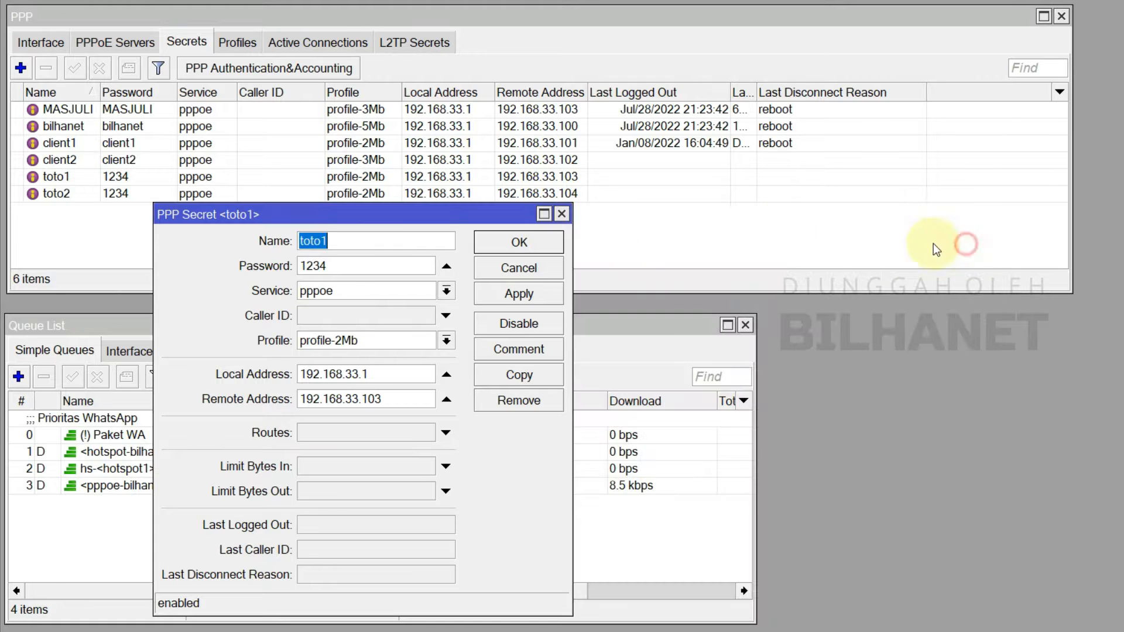
{"action": "left_click", "coordinate": [556, 242]}
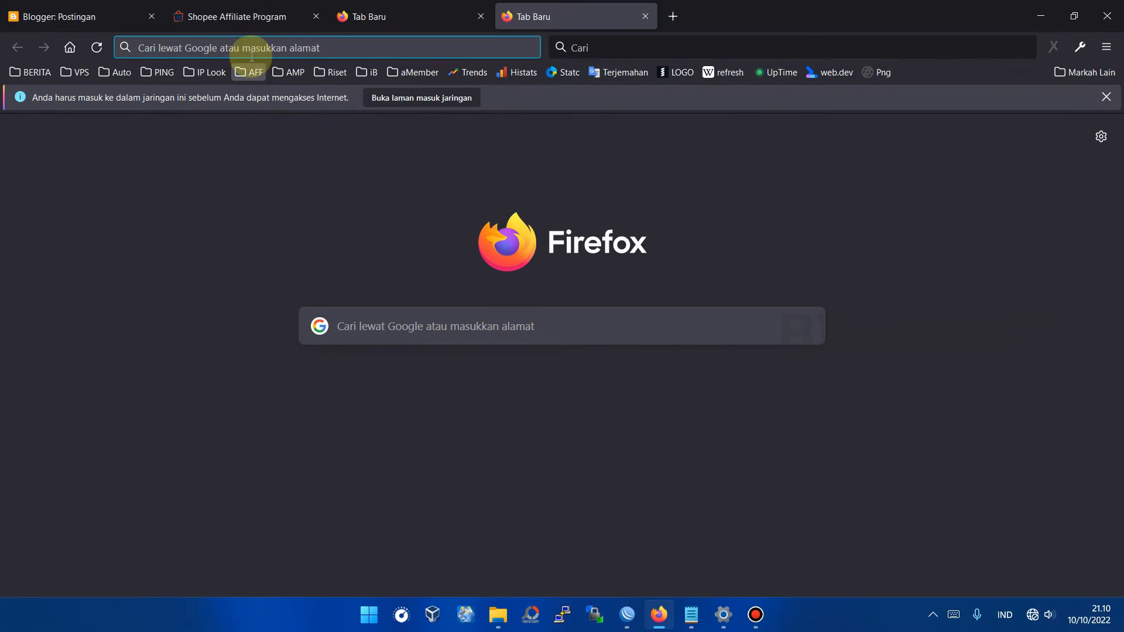
{"action": "left_click", "coordinate": [237, 50]}
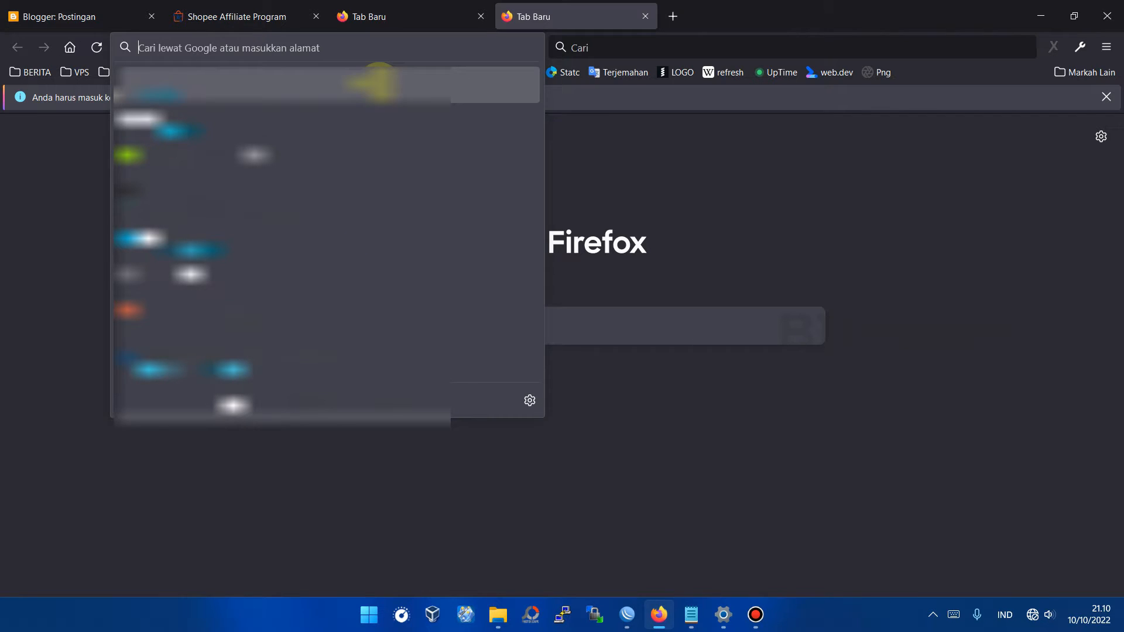
Step: Browse to 192.168.0.1 and log in with the router's admin password
{"action": "type", "text": "192.1"}
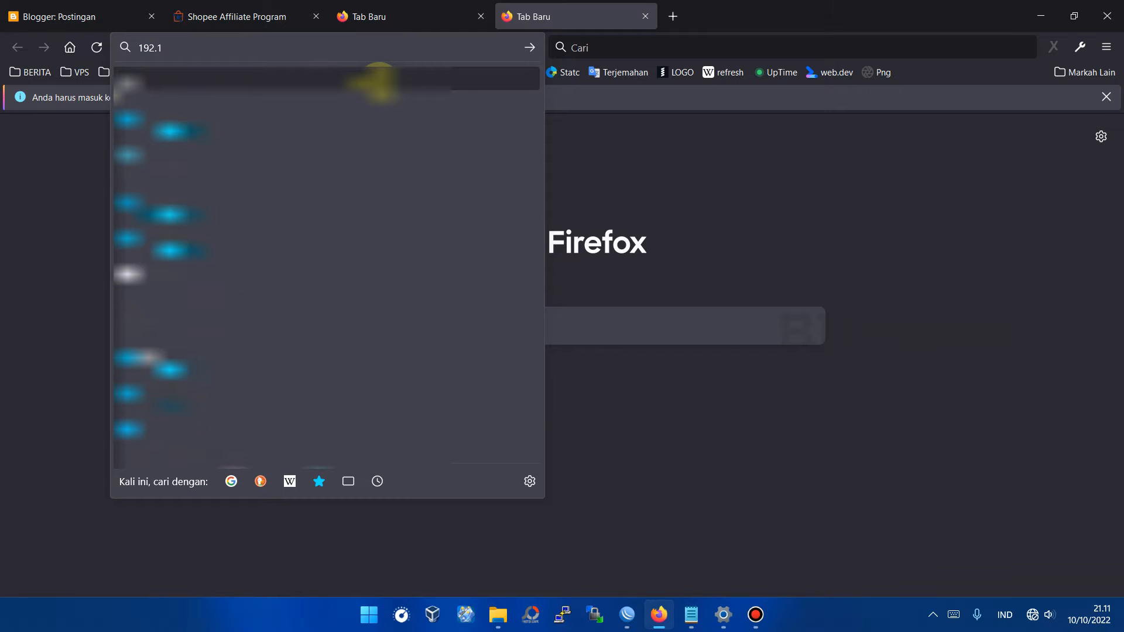
{"action": "type", "text": "68."}
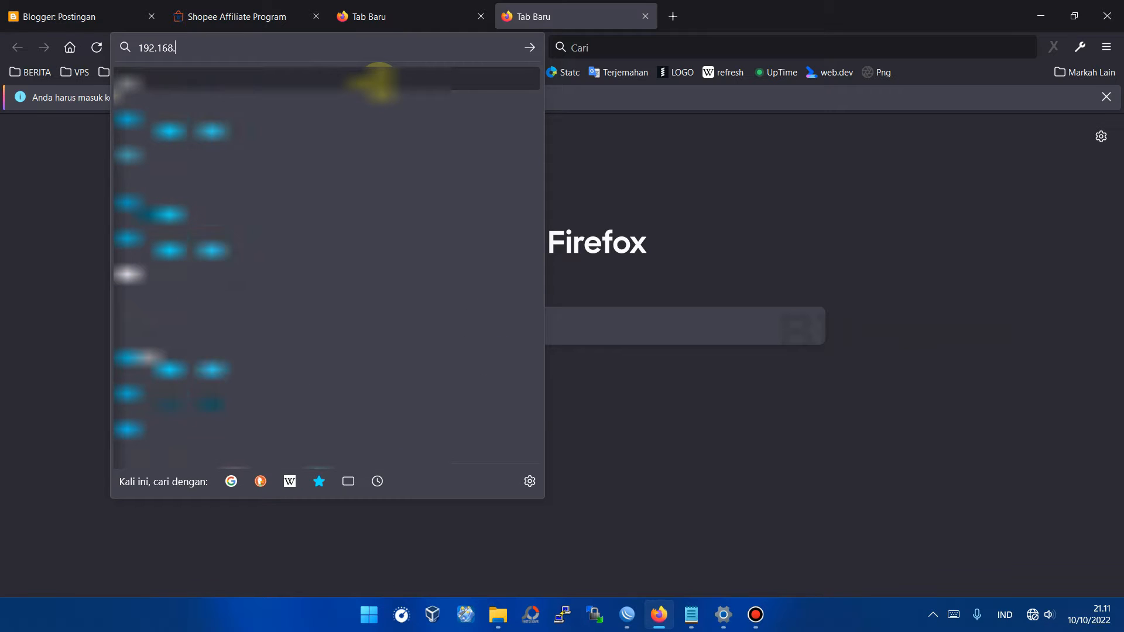
{"action": "type", "text": "0.1/login.html"}
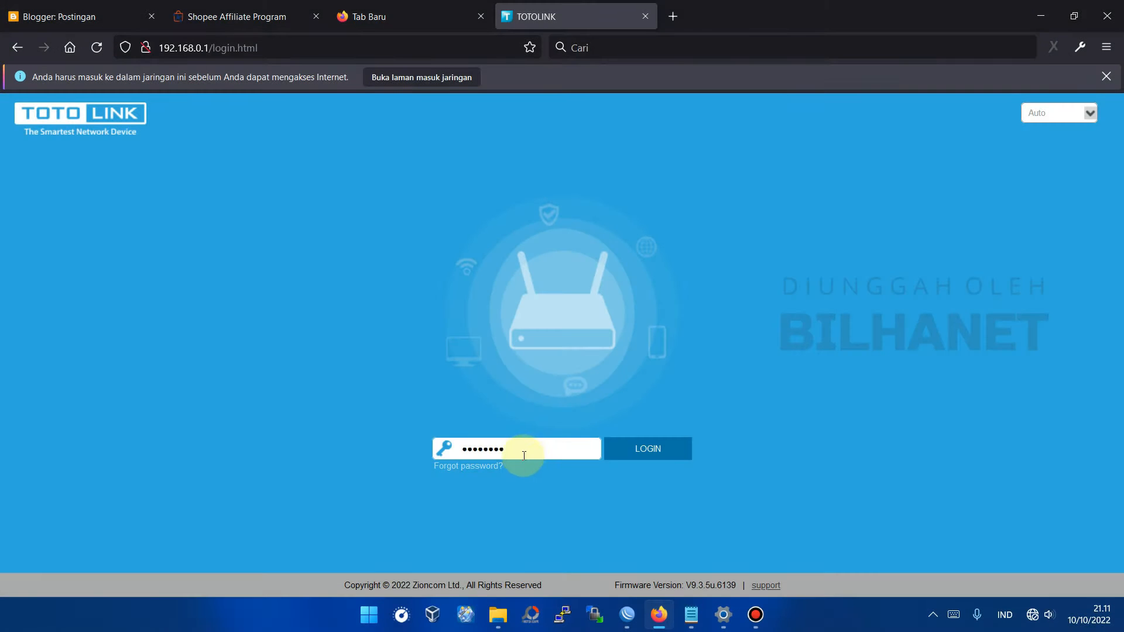
{"action": "left_click_drag", "start_coordinate": [514, 446], "coordinate": [428, 450]}
{"action": "key", "text": "BackSpace"}
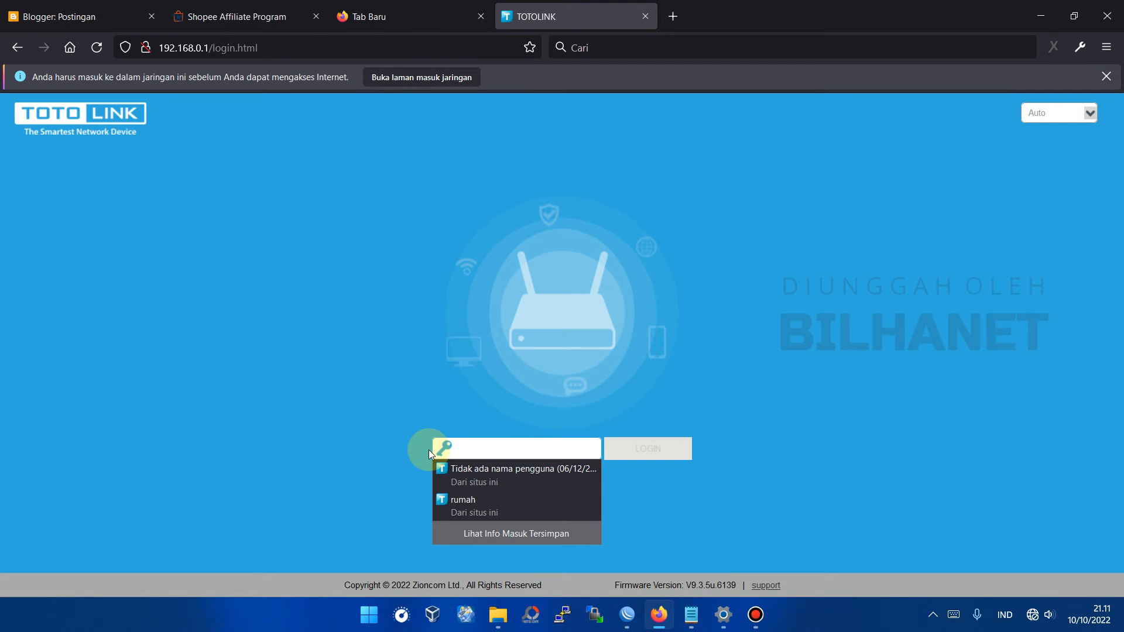
{"action": "type", "text": "admin"}
{"action": "left_click", "coordinate": [649, 449]}
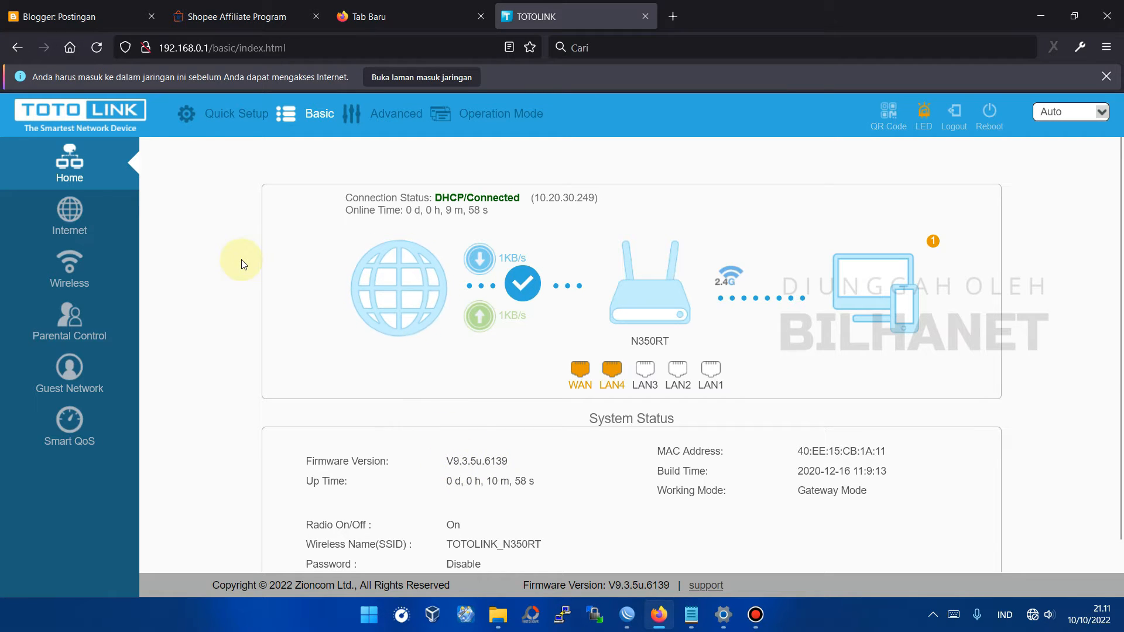
Step: In Quick Setup, set time zone (UTC+07:00) Thailand, Vietnam, Russia and continue
{"action": "left_click", "coordinate": [233, 117]}
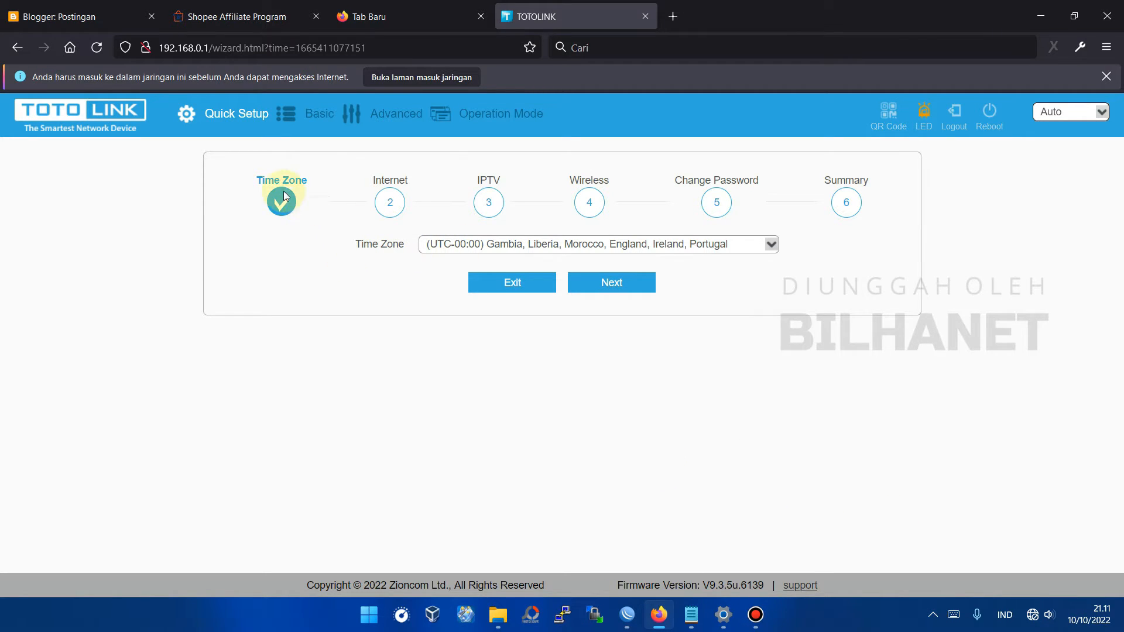
{"action": "left_click", "coordinate": [518, 250]}
{"action": "scroll", "coordinate": [556, 483], "scroll_direction": "down", "scroll_amount": 2}
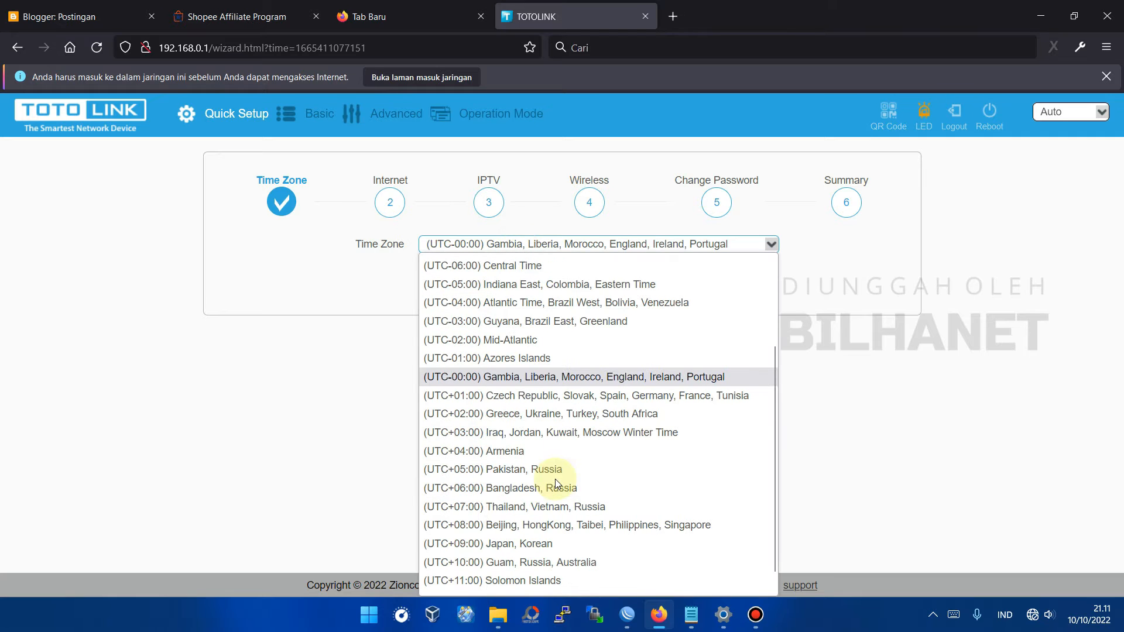
{"action": "left_click", "coordinate": [442, 507]}
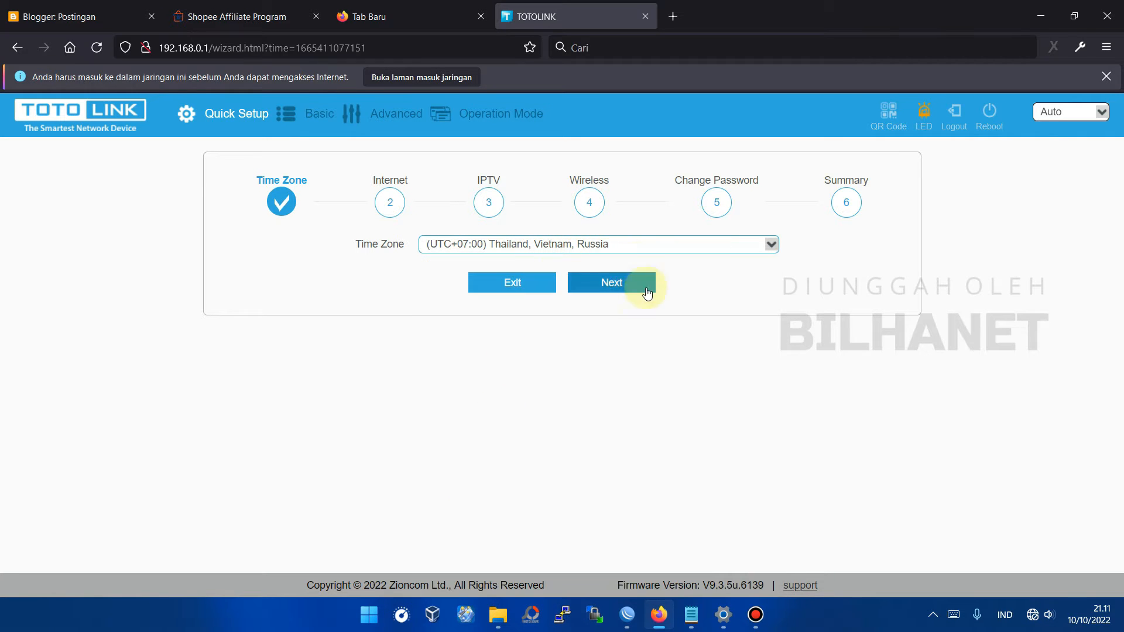
{"action": "left_click", "coordinate": [617, 294]}
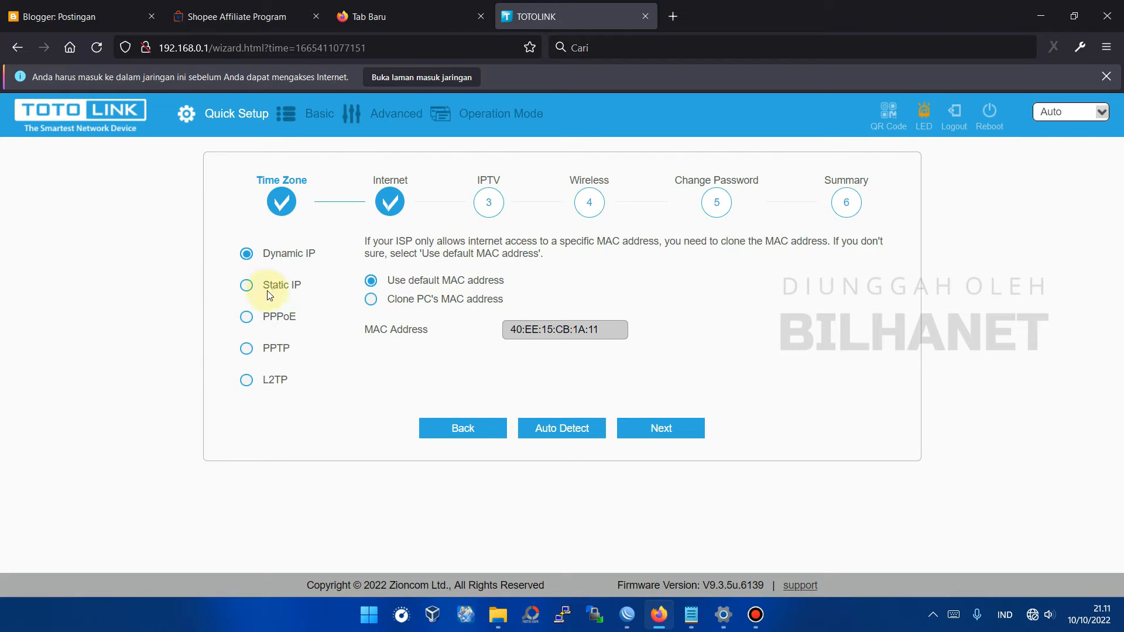
Step: Choose PPPoE with user name toto1 and its password, then continue
{"action": "left_click", "coordinate": [249, 317]}
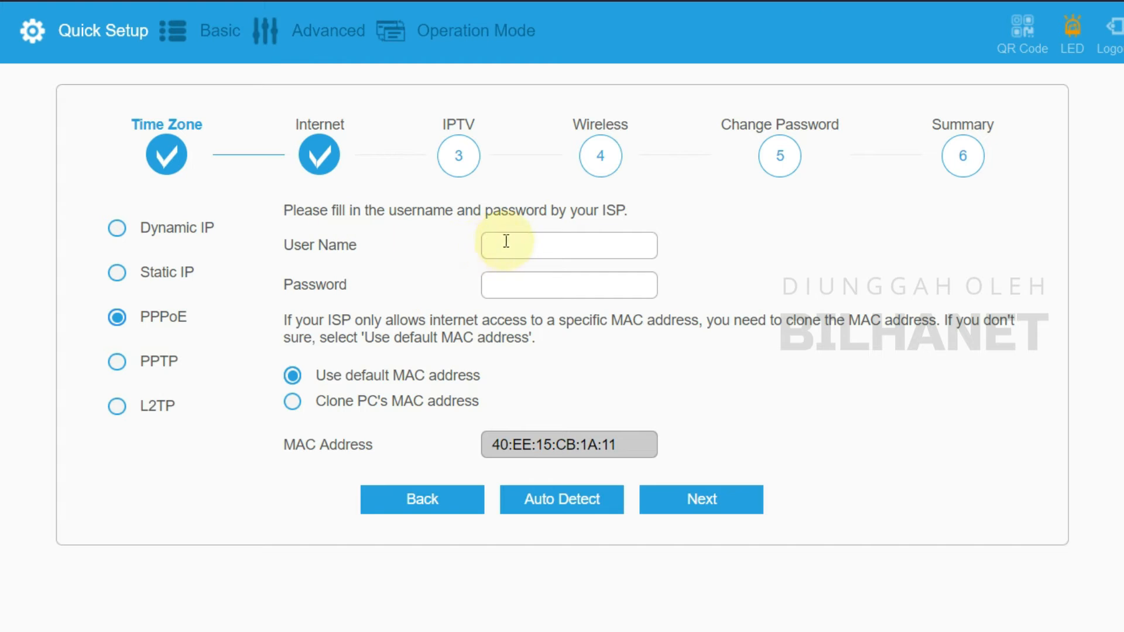
{"action": "left_click", "coordinate": [536, 263]}
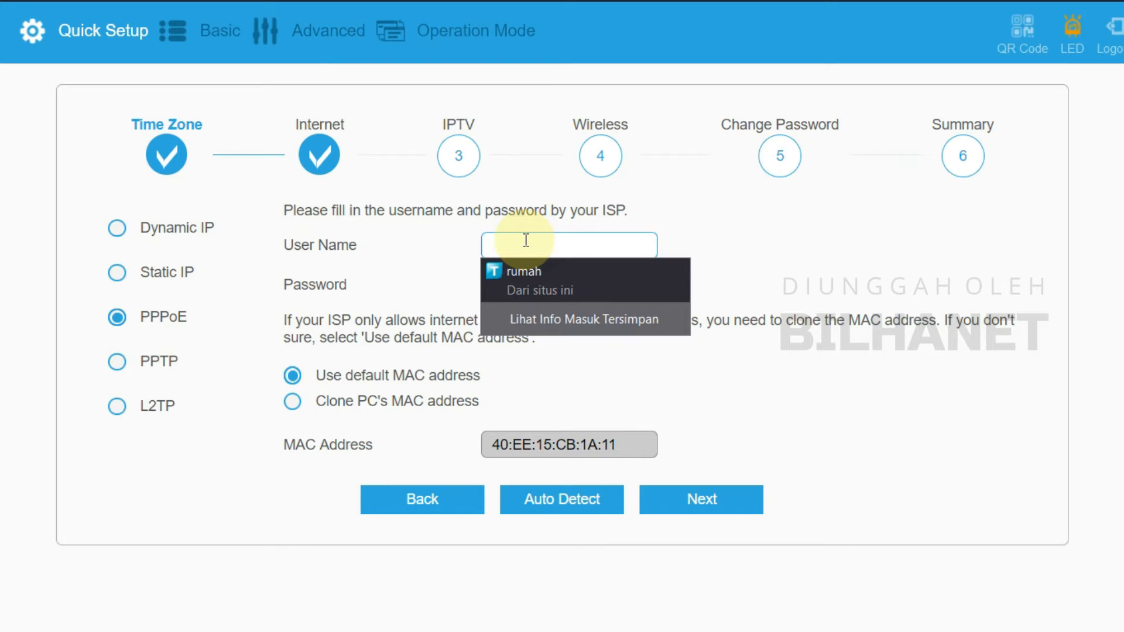
{"action": "left_click", "coordinate": [694, 246]}
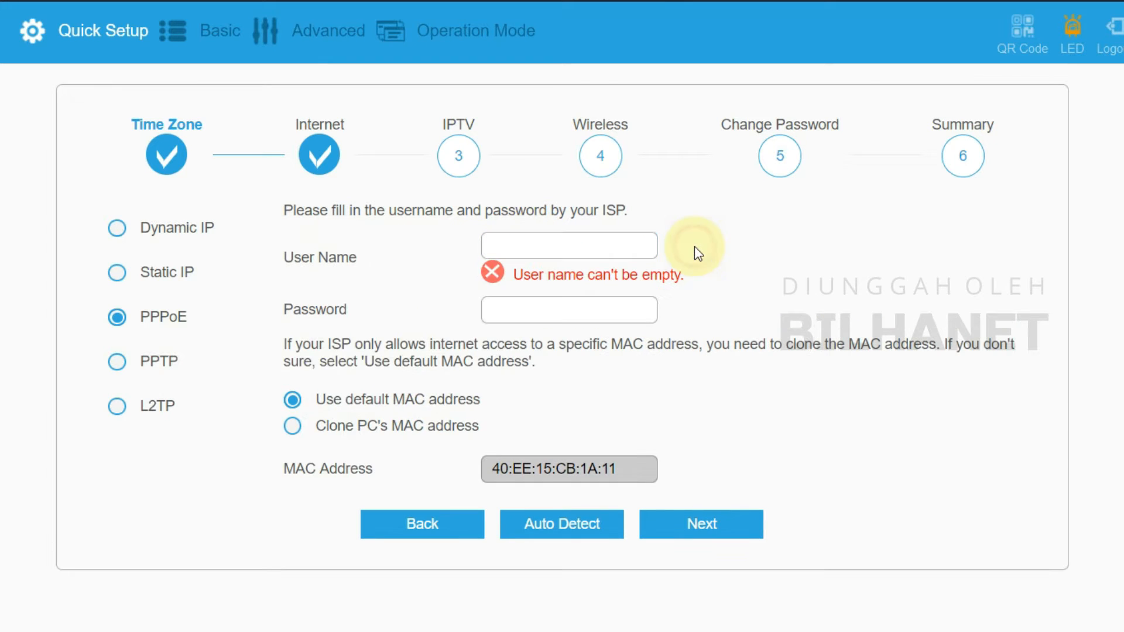
{"action": "left_click", "coordinate": [613, 256]}
{"action": "type", "text": "tot"}
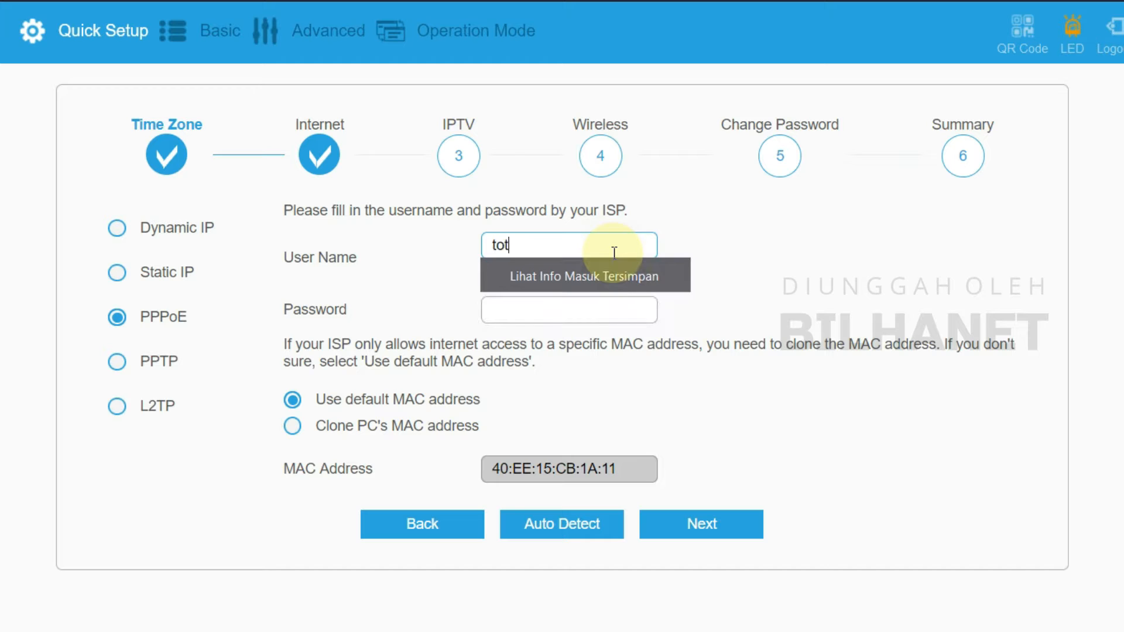
{"action": "type", "text": "o1"}
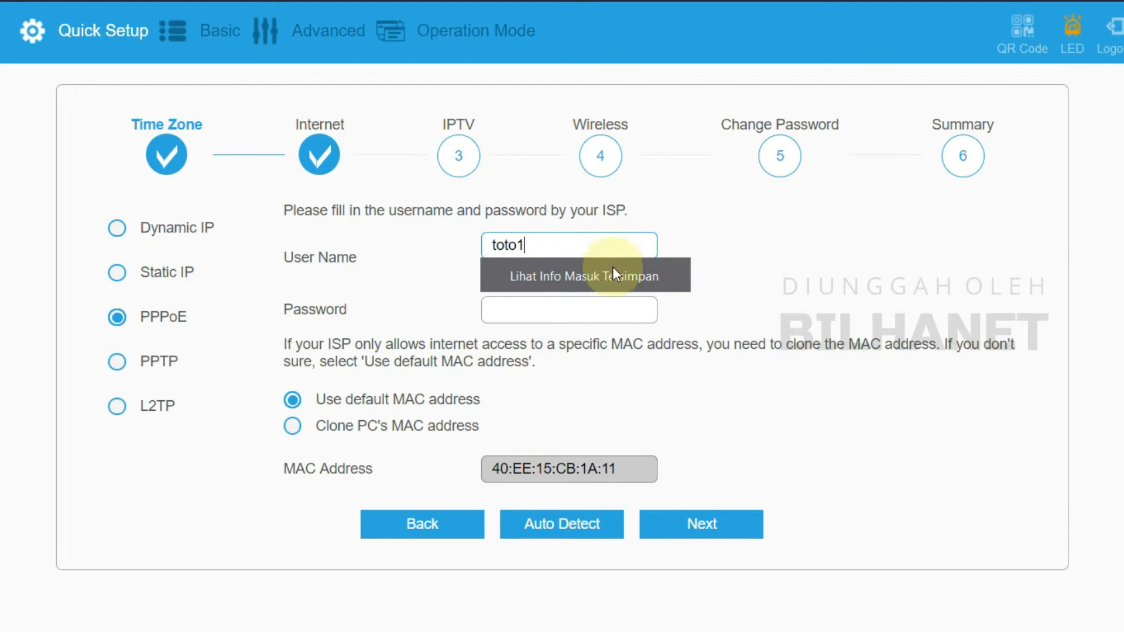
{"action": "left_click", "coordinate": [578, 284]}
{"action": "type", "text": "1234"}
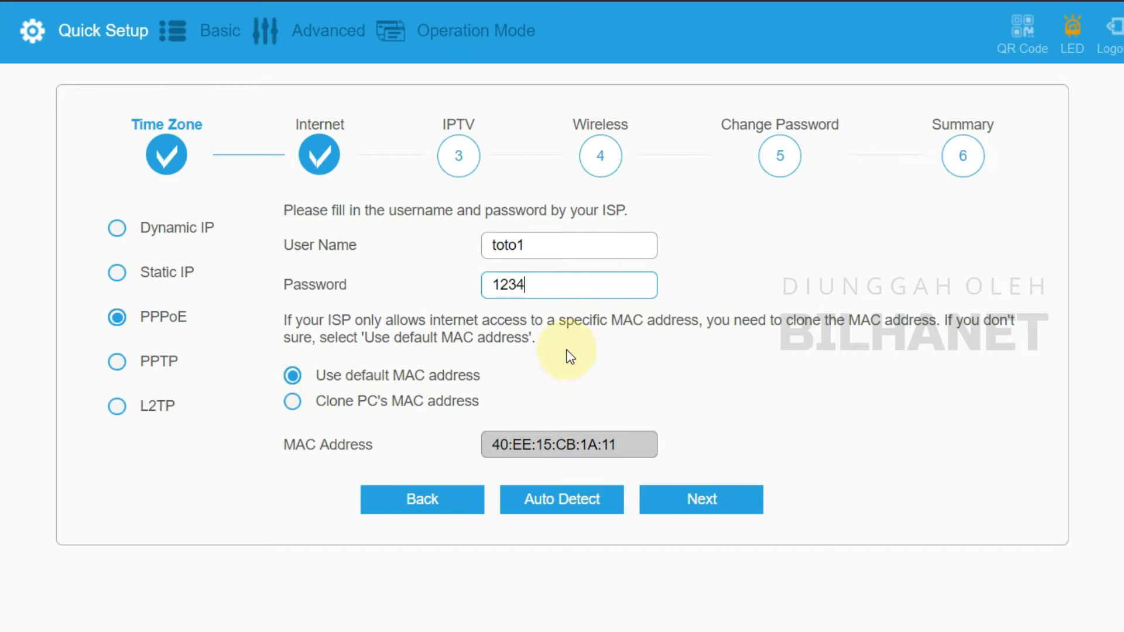
{"action": "left_click", "coordinate": [721, 502]}
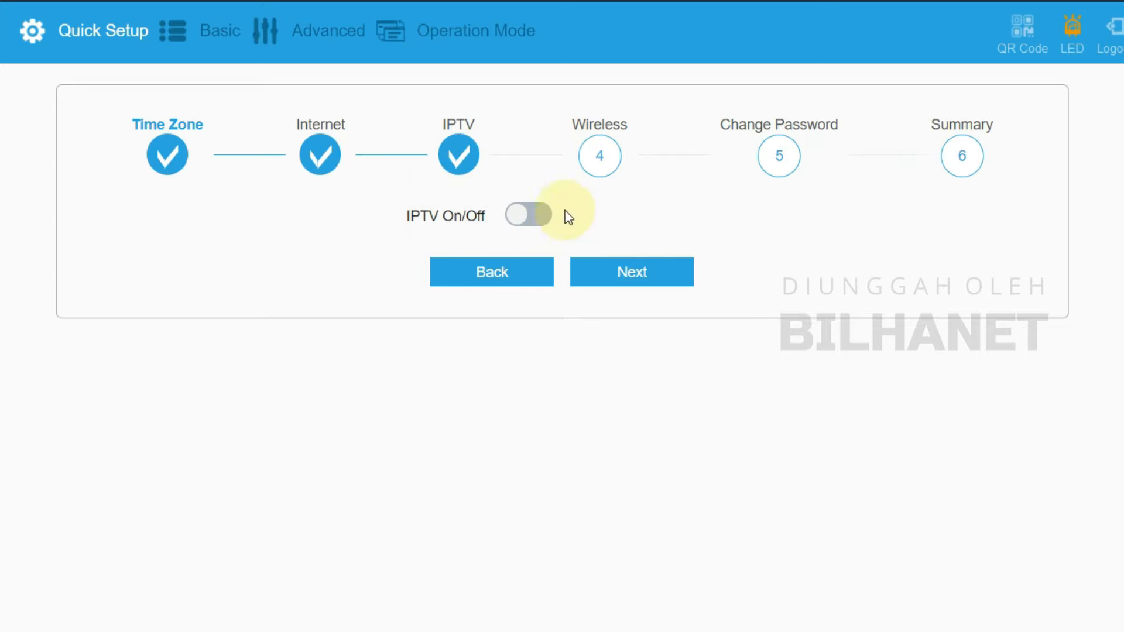
Step: Enable IPTV in User Define mode on LAN1 & LAN2 & LAN3 with VLAN filtering Off
{"action": "left_click", "coordinate": [527, 223]}
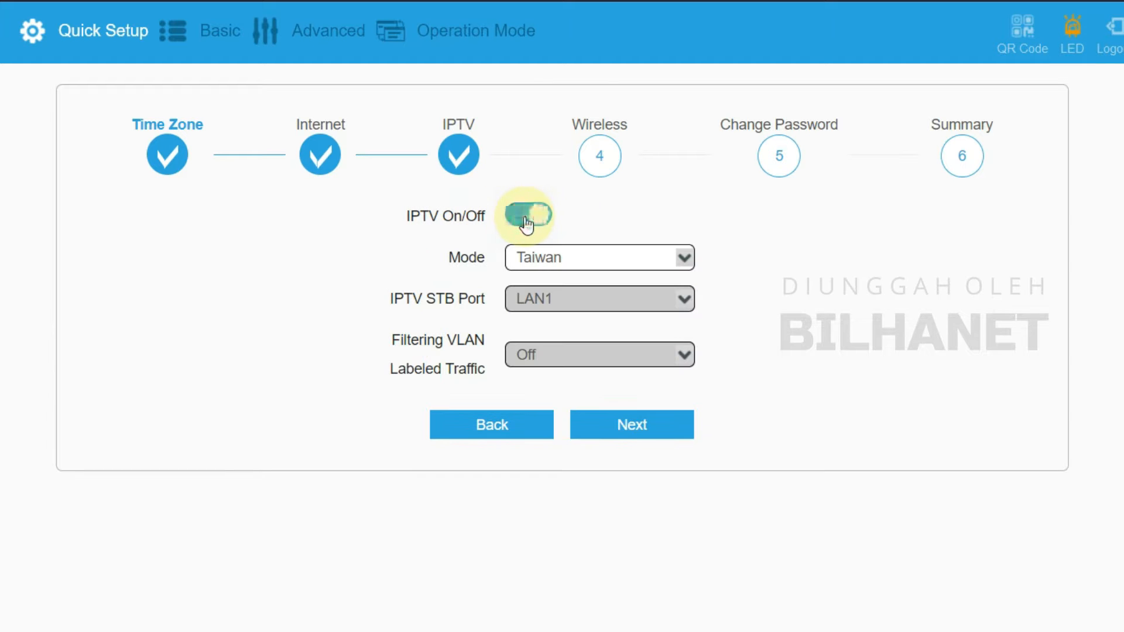
{"action": "left_click", "coordinate": [557, 263]}
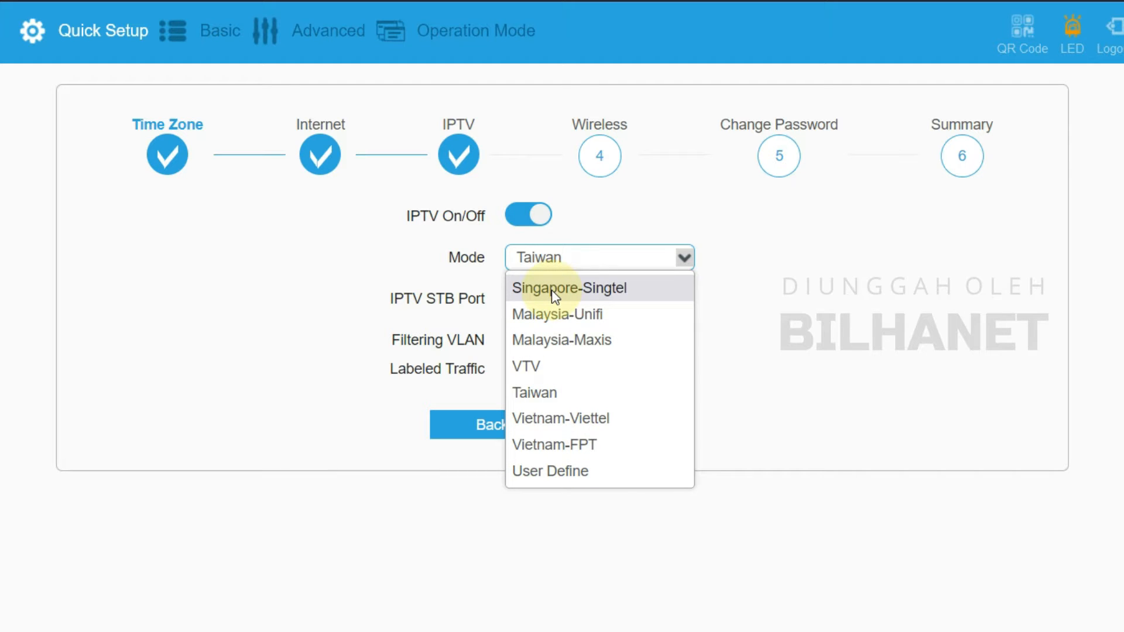
{"action": "left_click", "coordinate": [567, 473]}
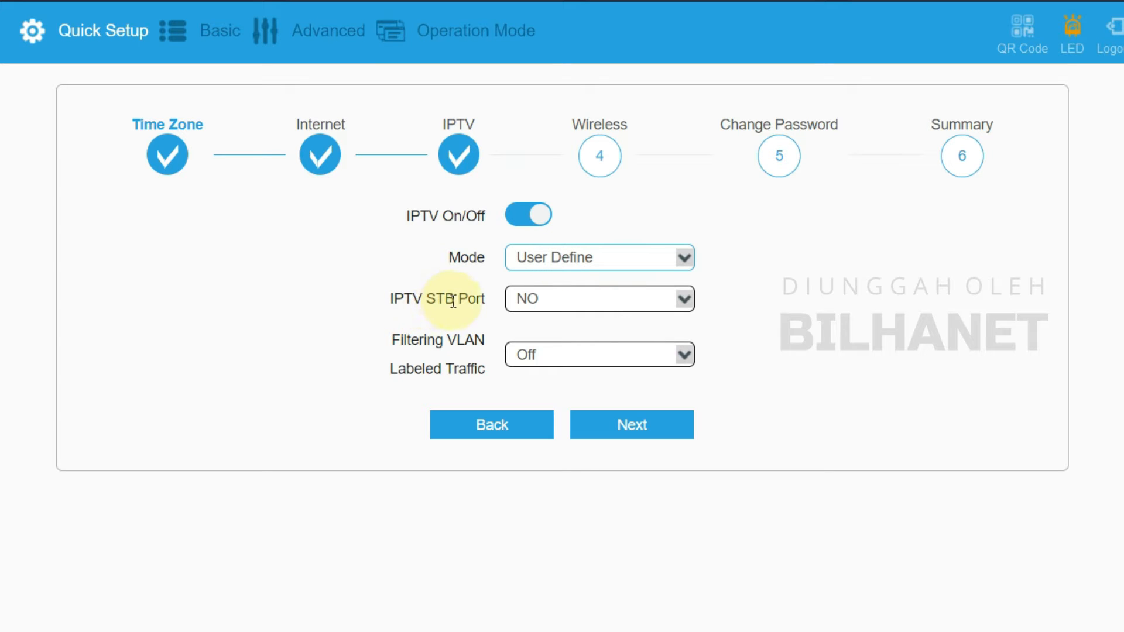
{"action": "left_click", "coordinate": [525, 301]}
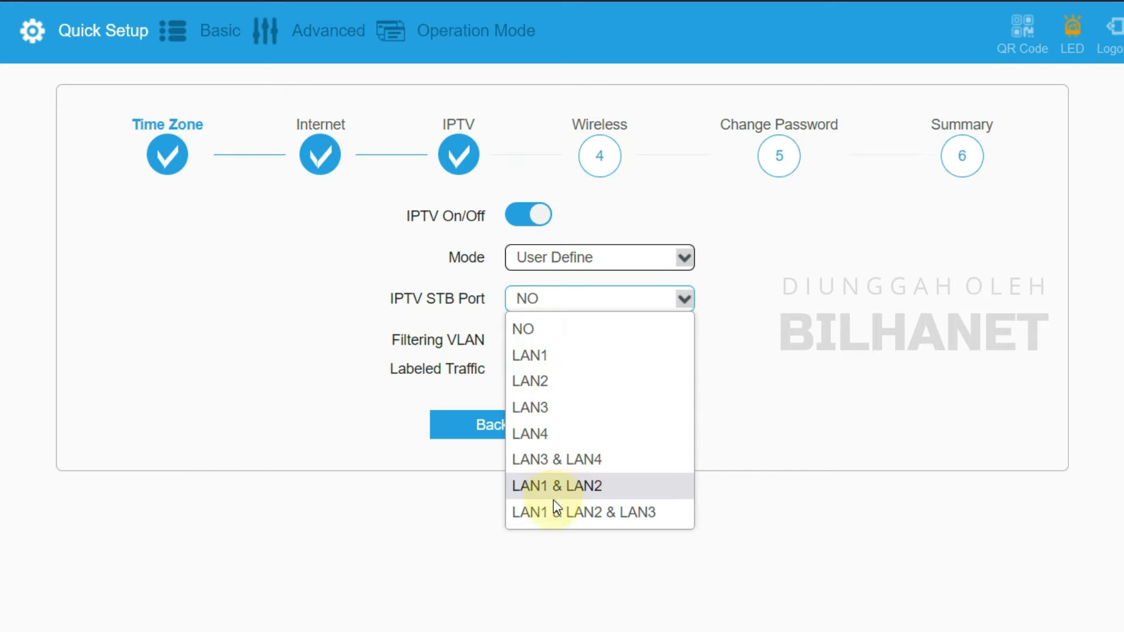
{"action": "left_click", "coordinate": [621, 518]}
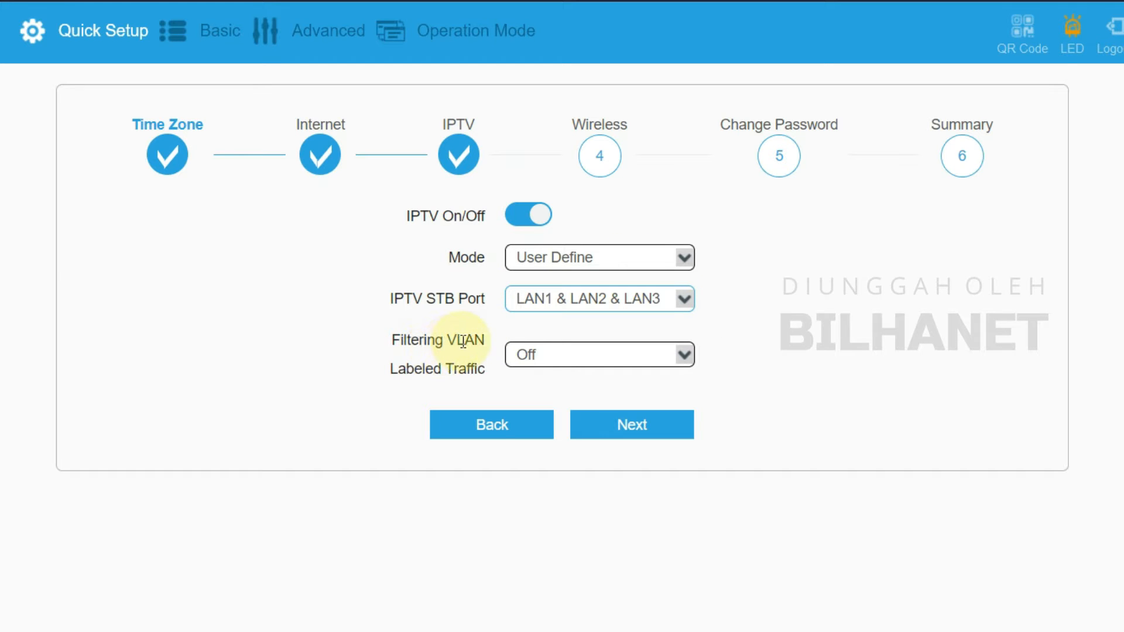
{"action": "left_click", "coordinate": [523, 354]}
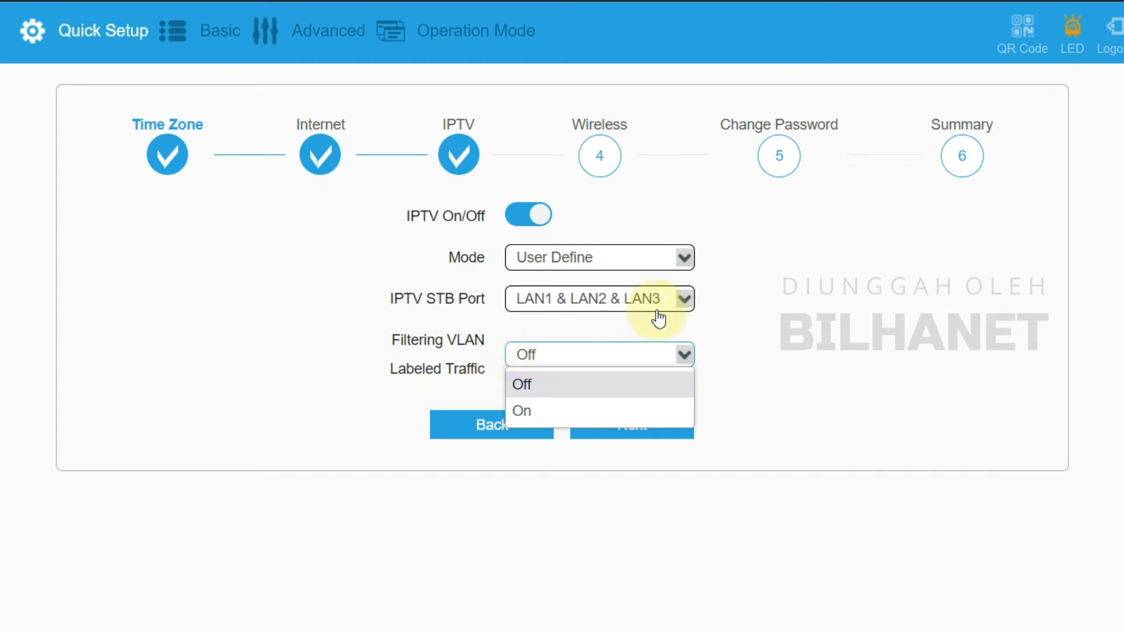
{"action": "left_click", "coordinate": [523, 388]}
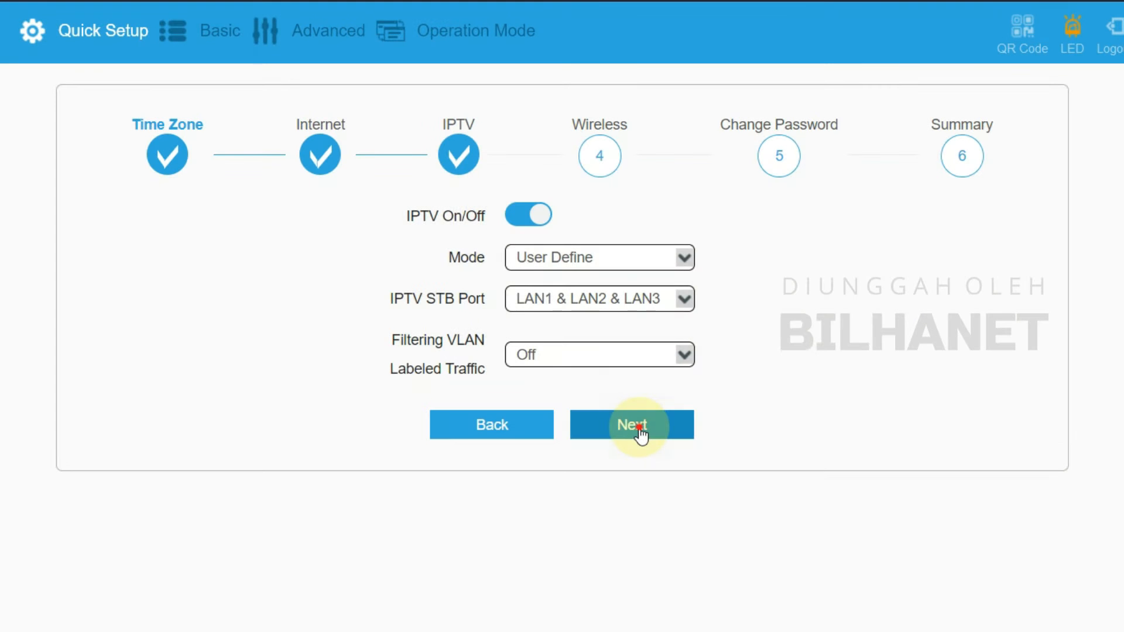
Step: Set the Wi-Fi SSID to TOTO#1 and turn on encryption with a Wi-Fi password
{"action": "left_click", "coordinate": [640, 431]}
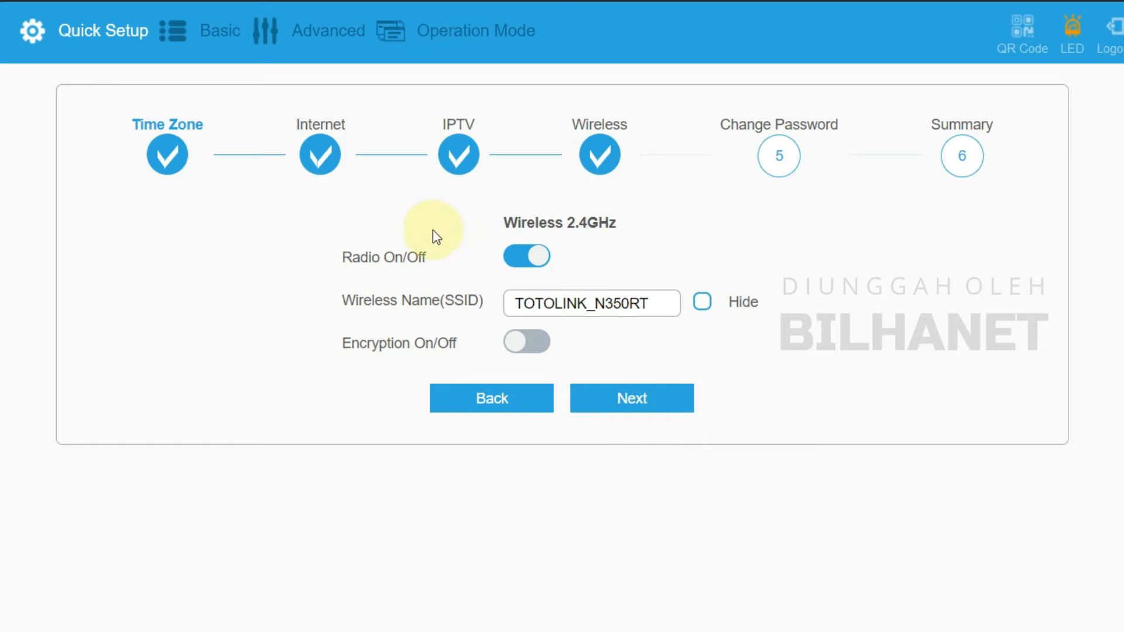
{"action": "left_click", "coordinate": [530, 295]}
{"action": "left_click_drag", "start_coordinate": [647, 303], "coordinate": [502, 301]}
{"action": "left_click", "coordinate": [570, 305]}
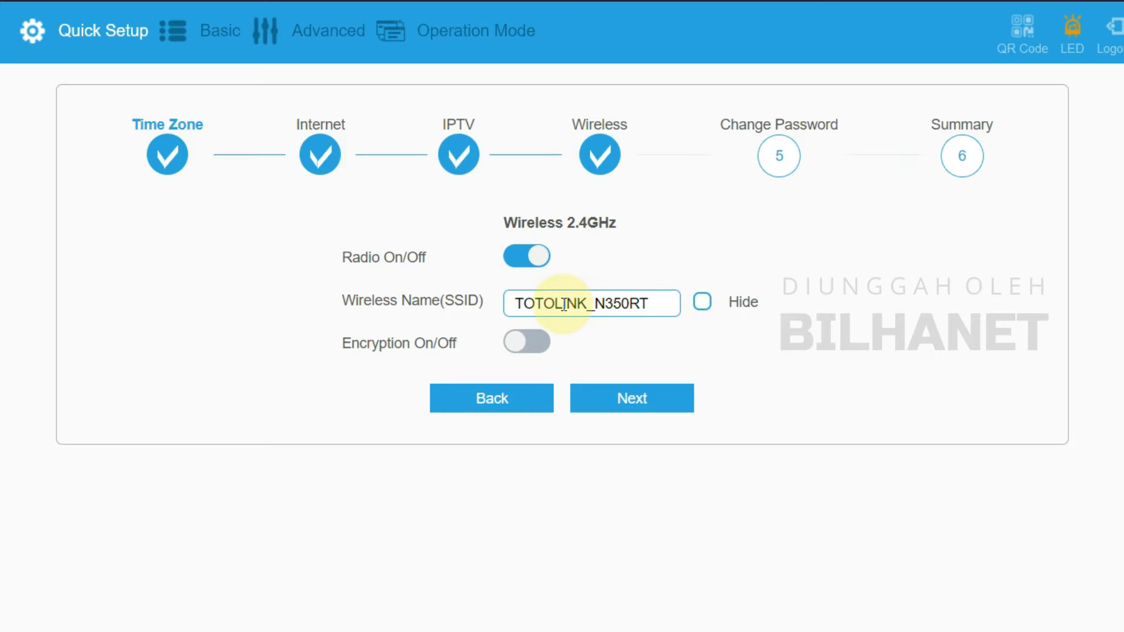
{"action": "left_click_drag", "start_coordinate": [555, 305], "coordinate": [699, 306]}
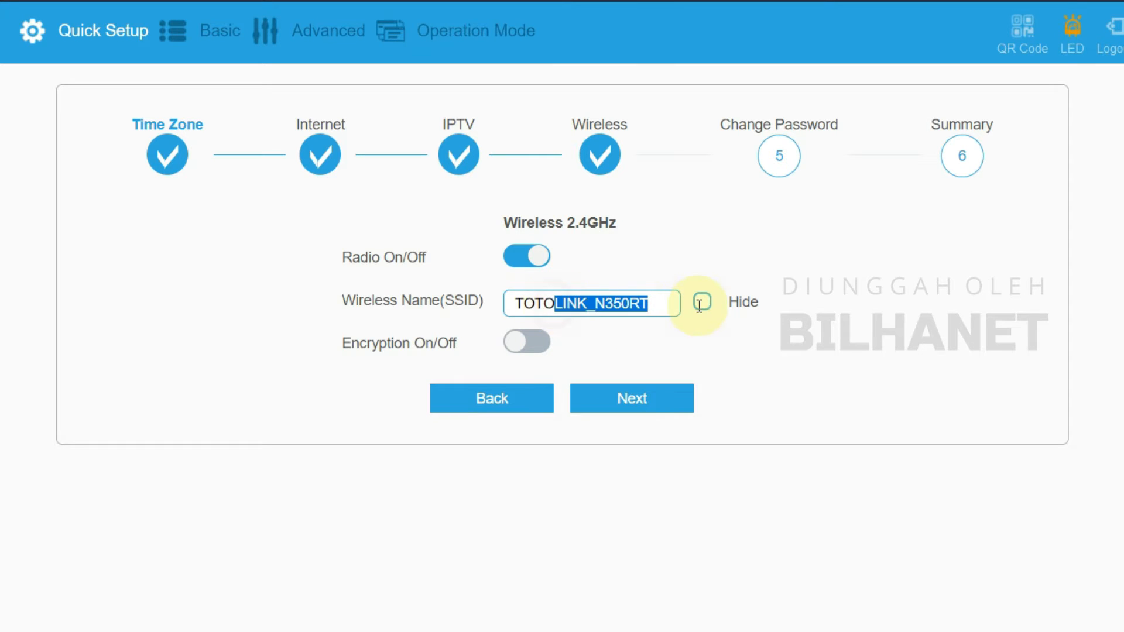
{"action": "type", "text": "#1"}
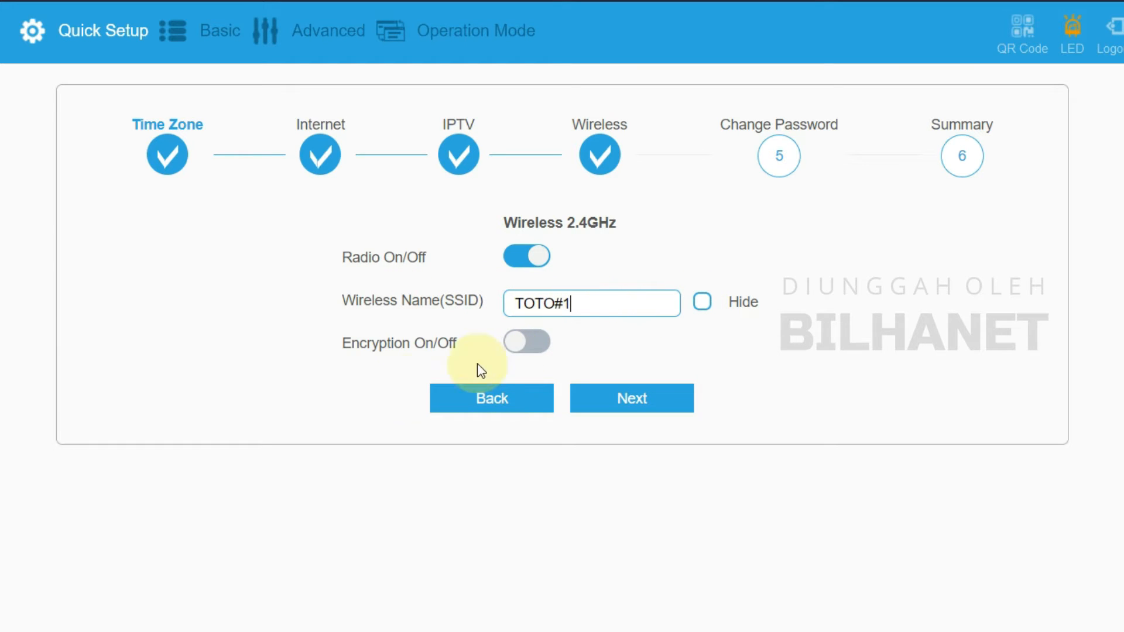
{"action": "left_click", "coordinate": [539, 347]}
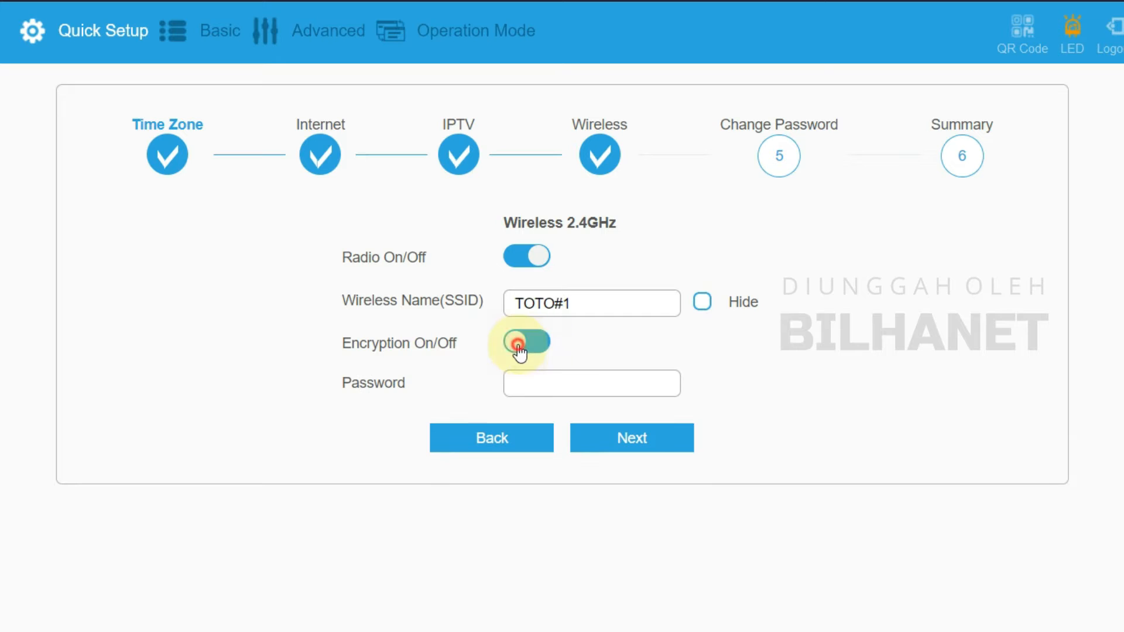
{"action": "left_click", "coordinate": [559, 379]}
{"action": "type", "text": "12345678"}
Step: Enter a new router login password
{"action": "left_click", "coordinate": [641, 441]}
{"action": "left_click", "coordinate": [555, 221]}
{"action": "type", "text": "admin1234"}
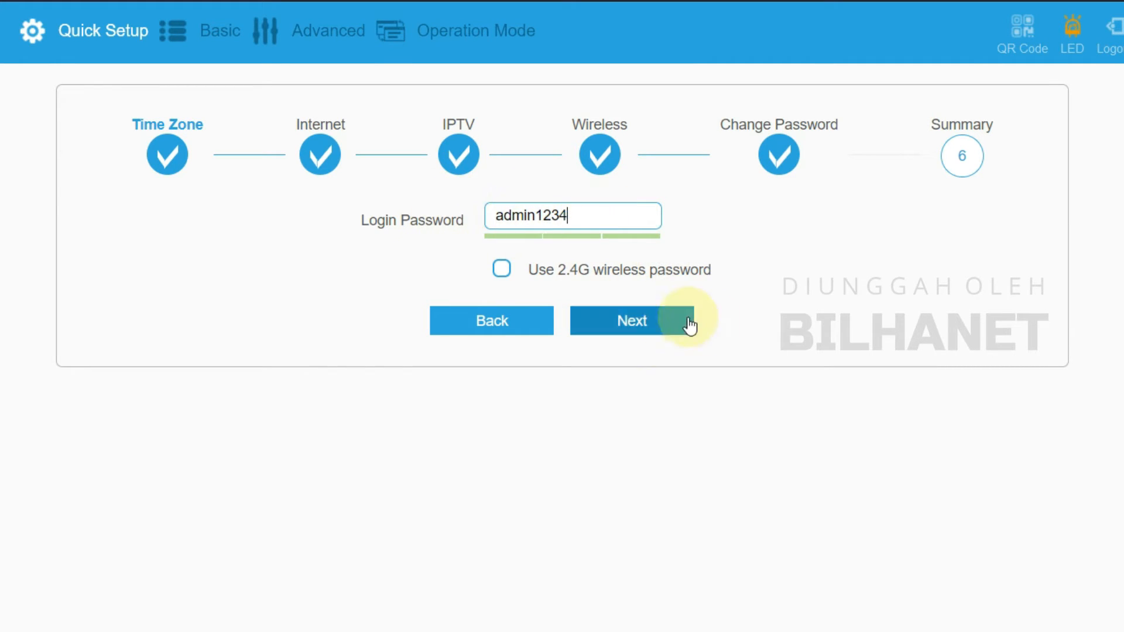
Step: Check SSID TOTO#1 in the Summary and click Done to save the setup
{"action": "left_click", "coordinate": [628, 321]}
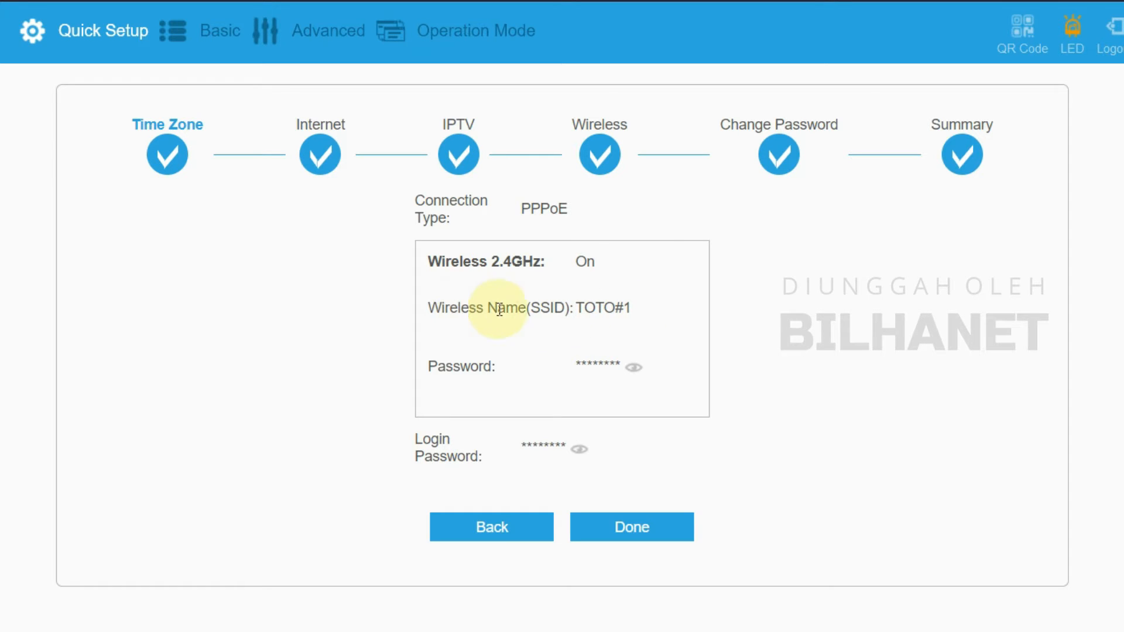
{"action": "left_click_drag", "start_coordinate": [576, 307], "coordinate": [632, 311]}
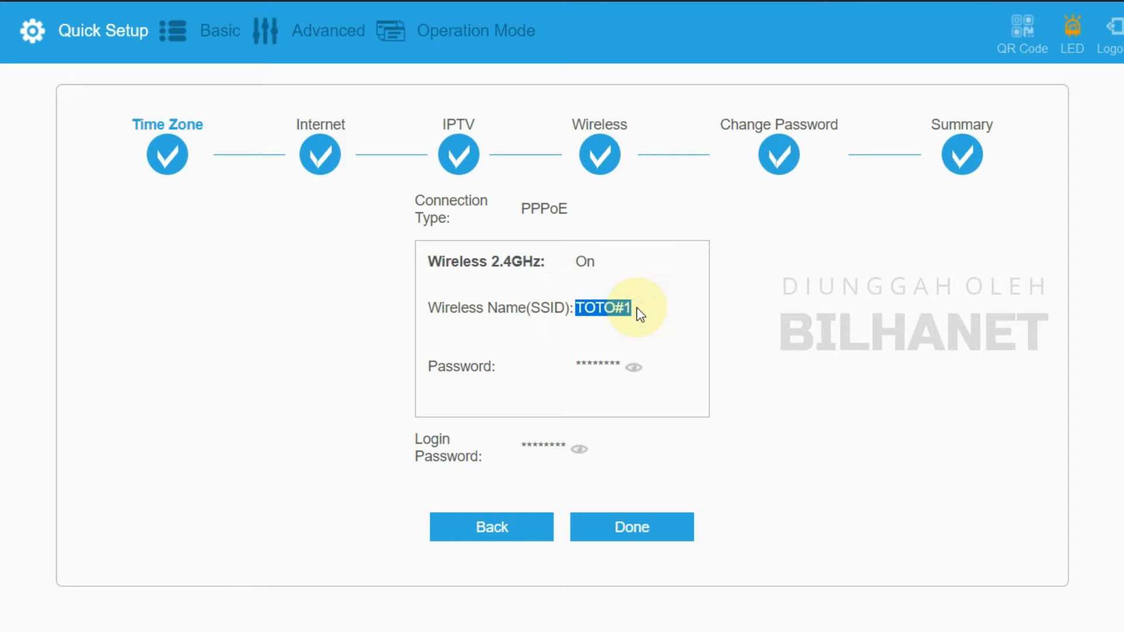
{"action": "left_click", "coordinate": [637, 530]}
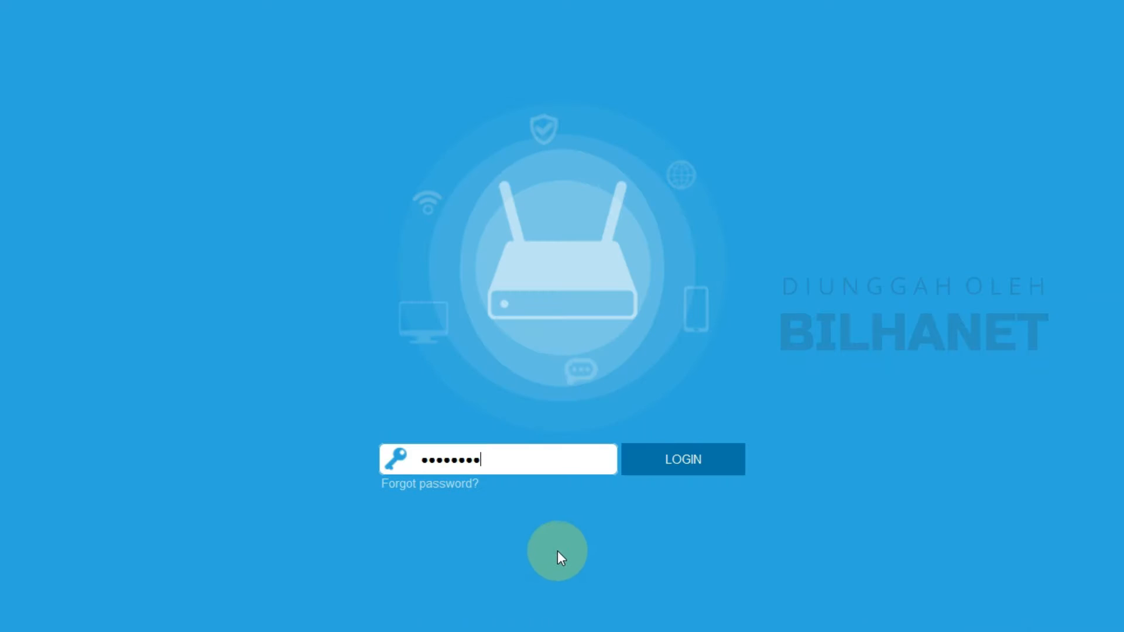
Step: Log back in to the router with the new login password
{"action": "left_click", "coordinate": [499, 459]}
{"action": "left_click_drag", "start_coordinate": [482, 460], "coordinate": [365, 455]}
{"action": "type", "text": "•••••••"}
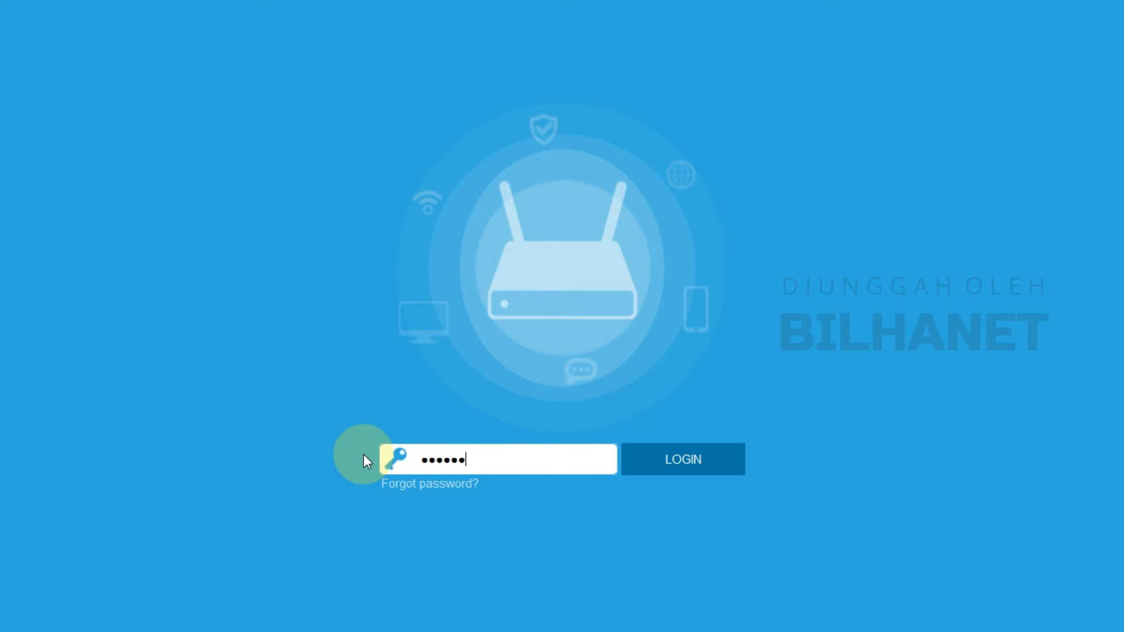
{"action": "type", "text": "•••"}
{"action": "left_click", "coordinate": [695, 459]}
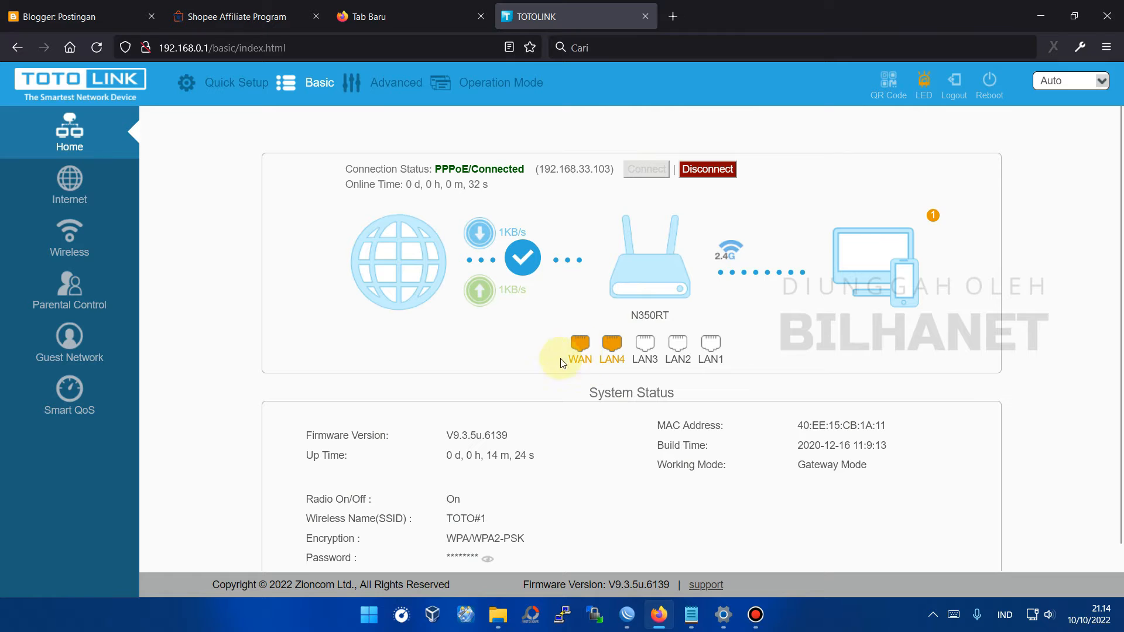
Step: Check the Network and IPTV settings under Advanced, then open Wireless basic settings
{"action": "left_click", "coordinate": [398, 91]}
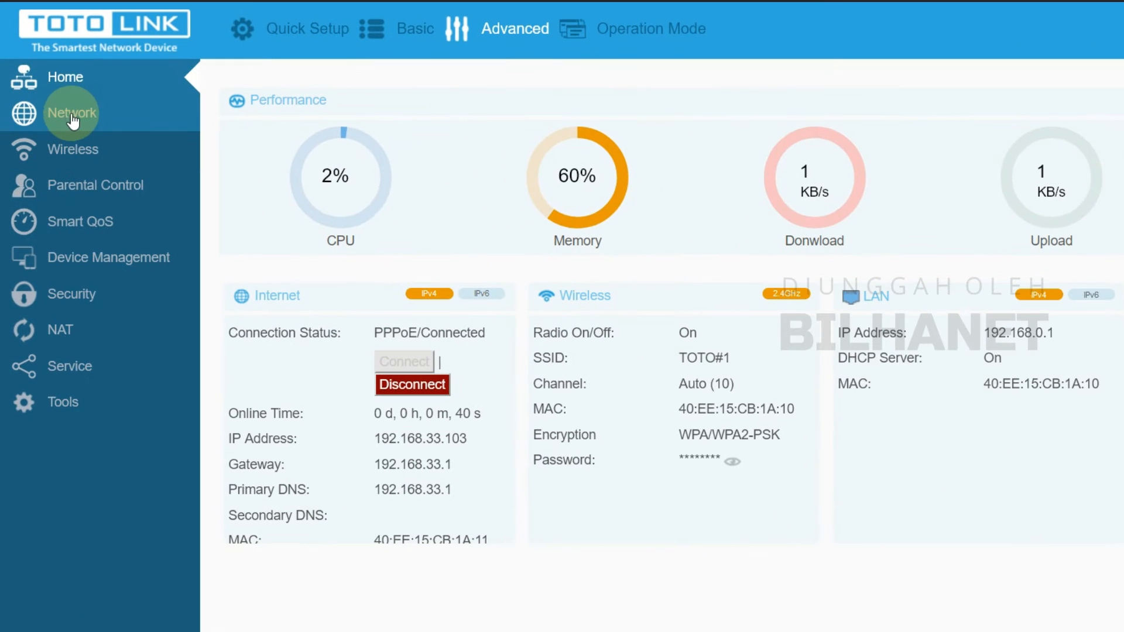
{"action": "left_click", "coordinate": [72, 114]}
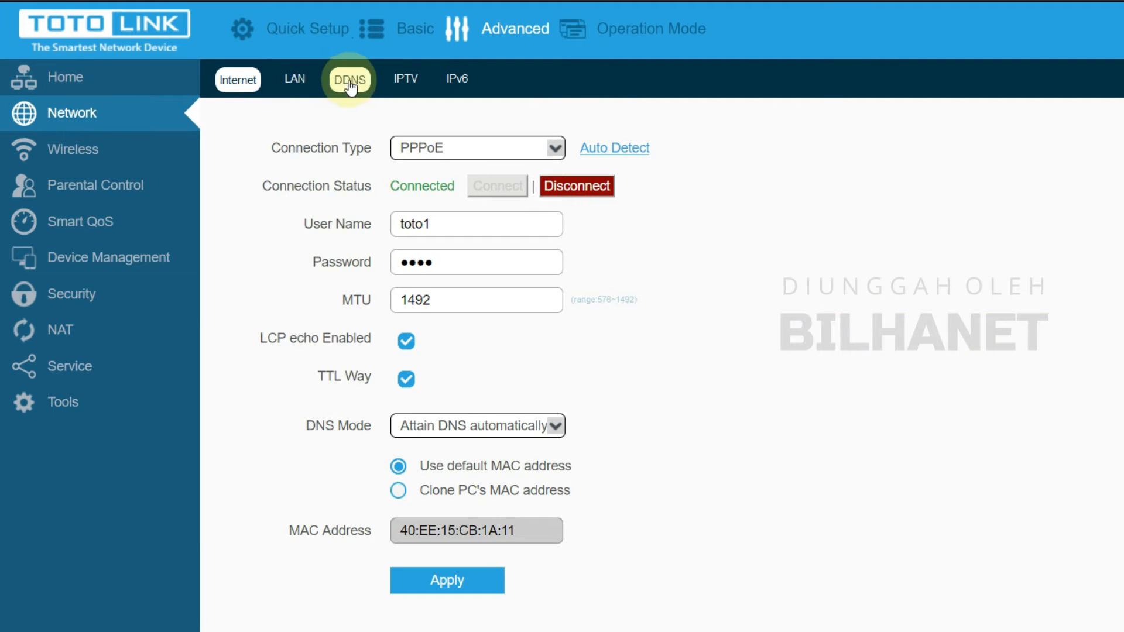
{"action": "left_click", "coordinate": [405, 78]}
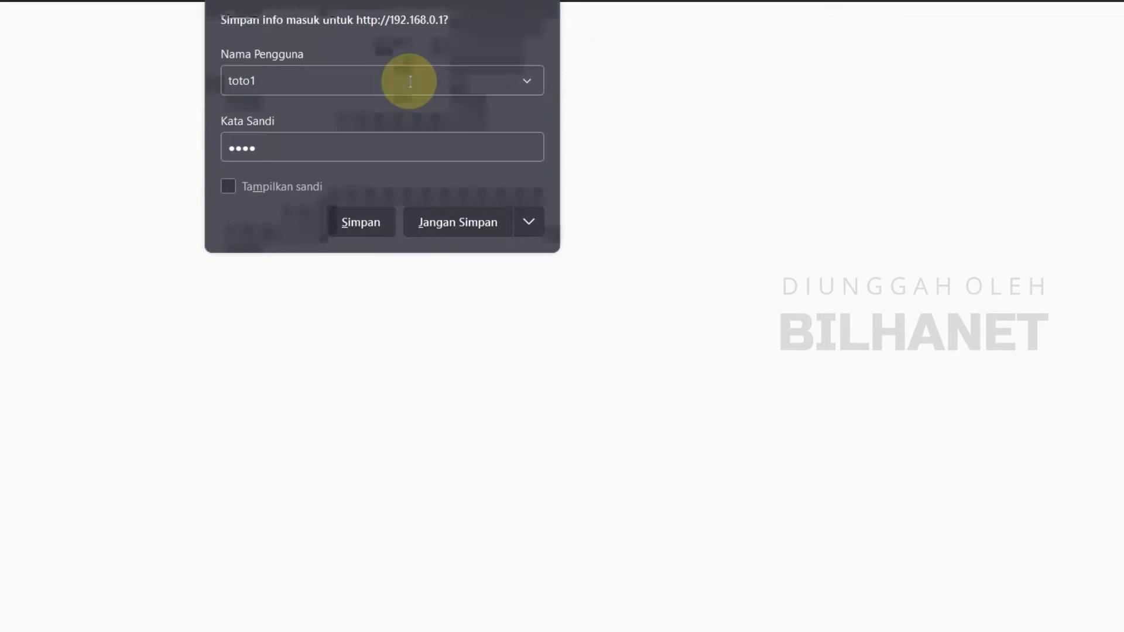
{"action": "left_click", "coordinate": [477, 218]}
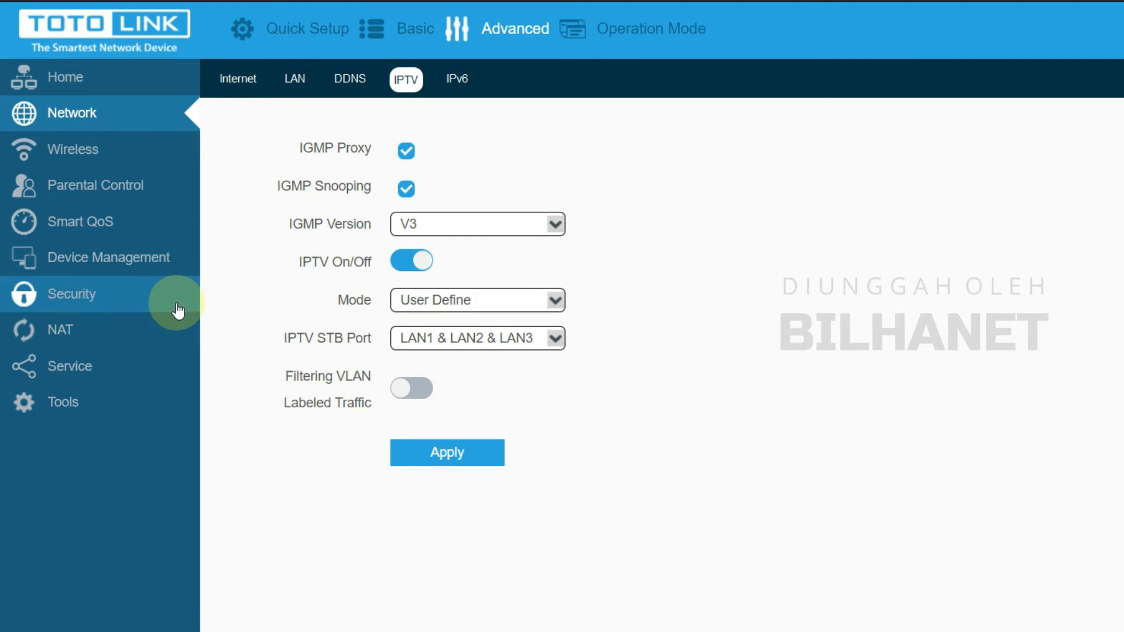
{"action": "left_click", "coordinate": [86, 148]}
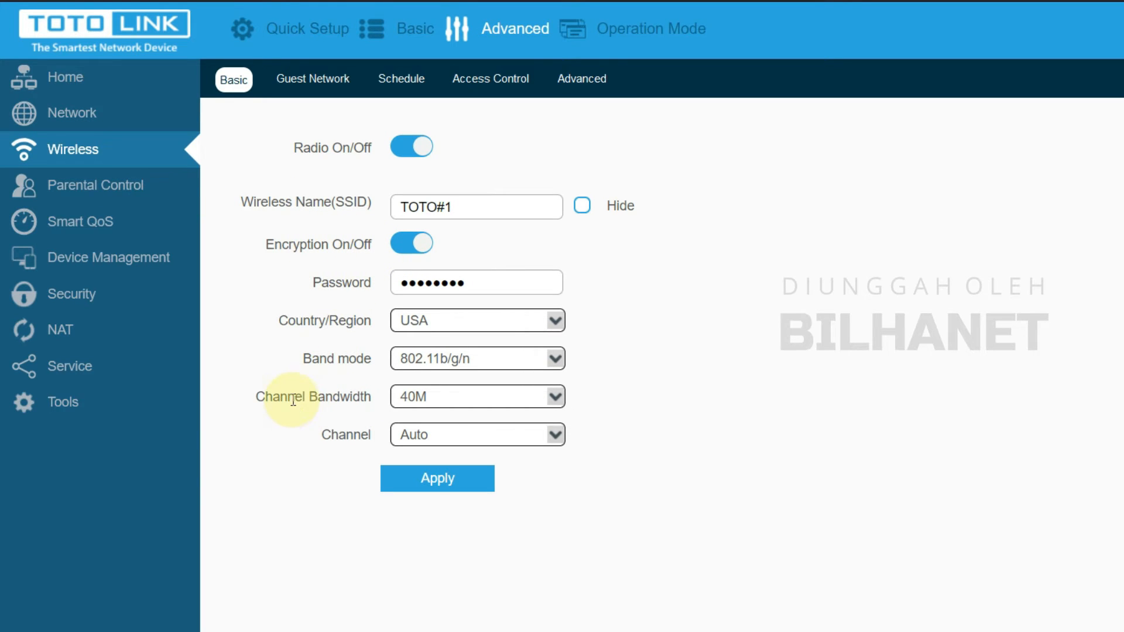
Step: Set bandwidth 20M and region Indonesia, keep channel Auto, apply, and return to WinBox
{"action": "left_click", "coordinate": [439, 404]}
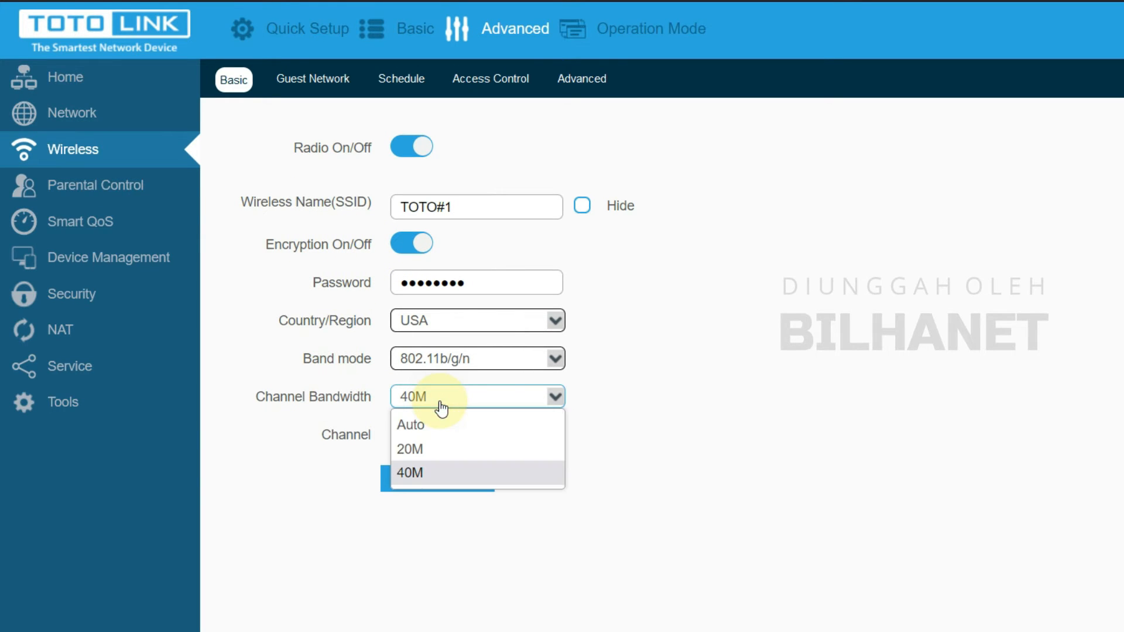
{"action": "left_click", "coordinate": [419, 451]}
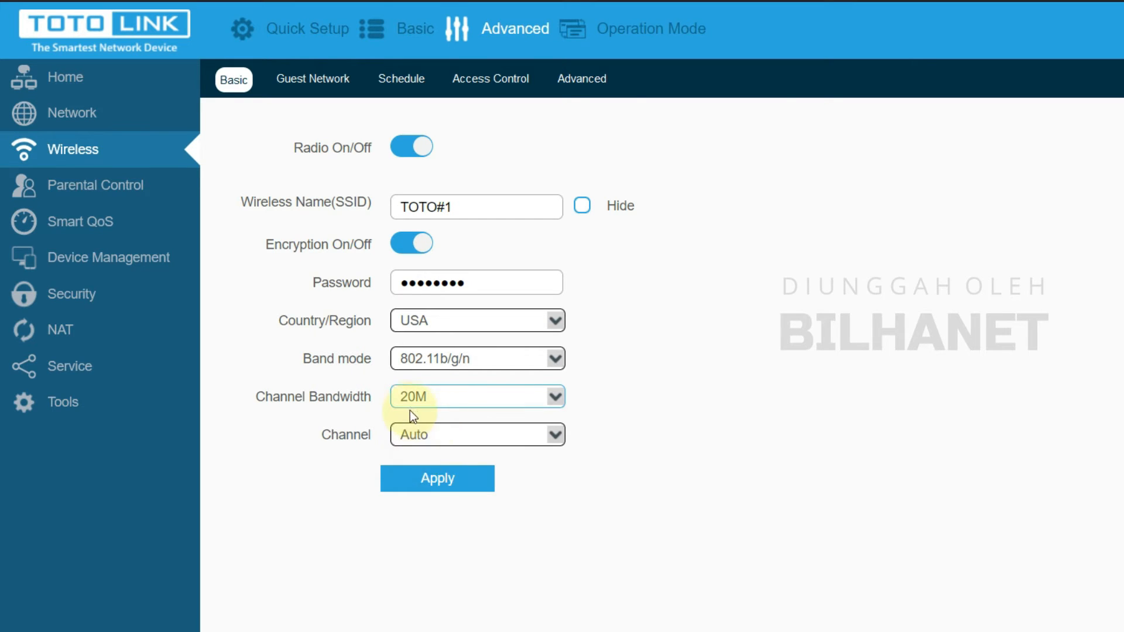
{"action": "left_click", "coordinate": [406, 322]}
{"action": "left_click", "coordinate": [444, 417]}
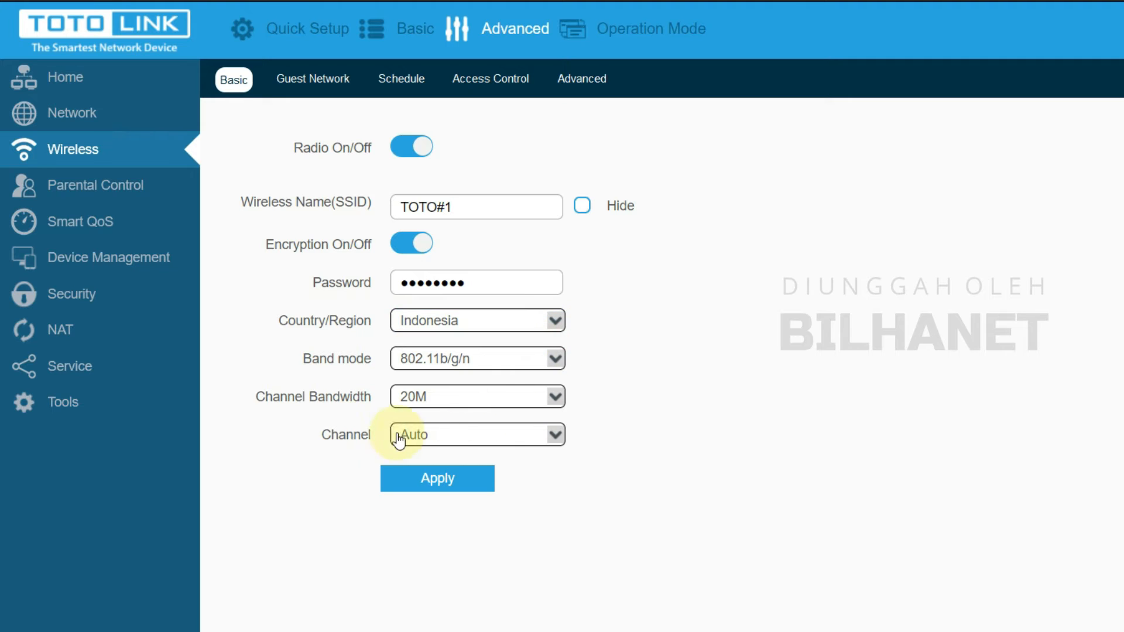
{"action": "left_click", "coordinate": [432, 439]}
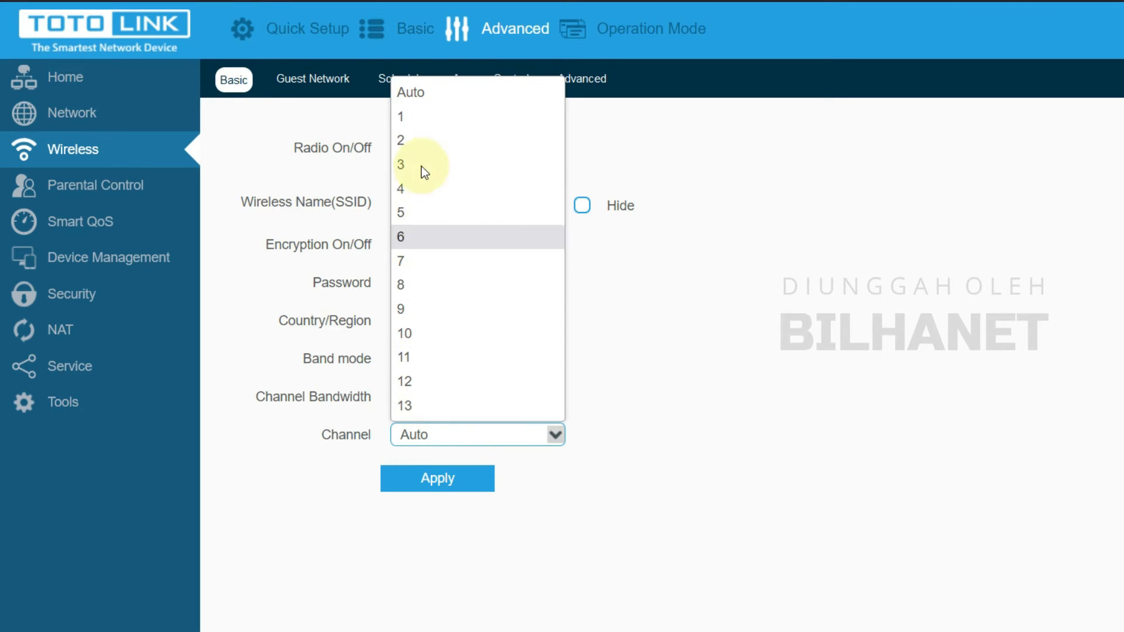
{"action": "left_click", "coordinate": [412, 94]}
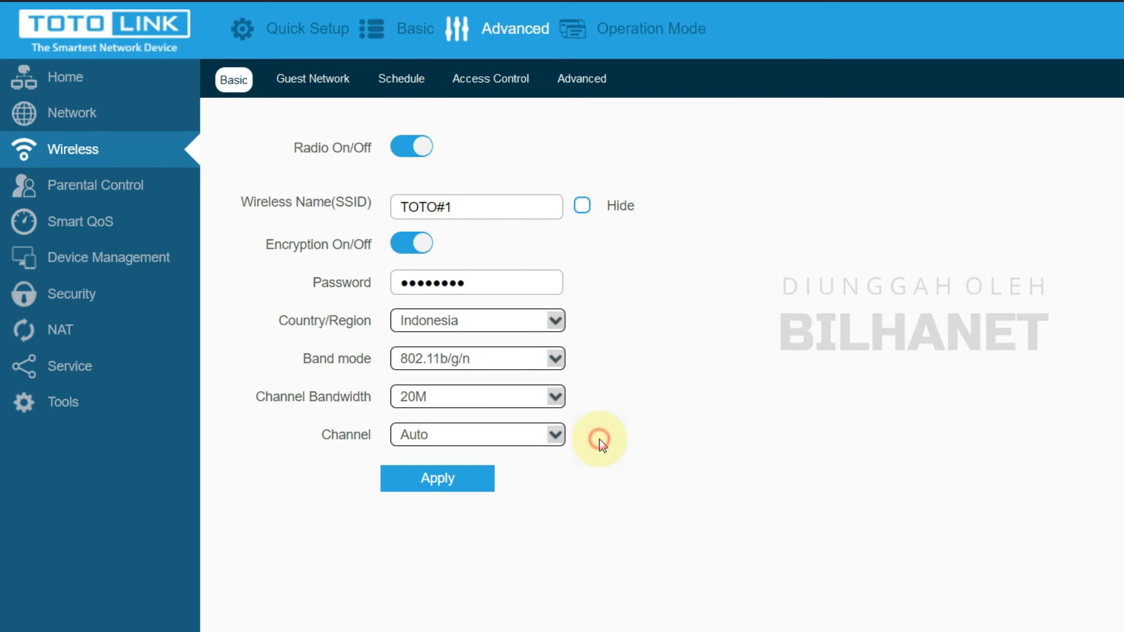
{"action": "left_click", "coordinate": [452, 488]}
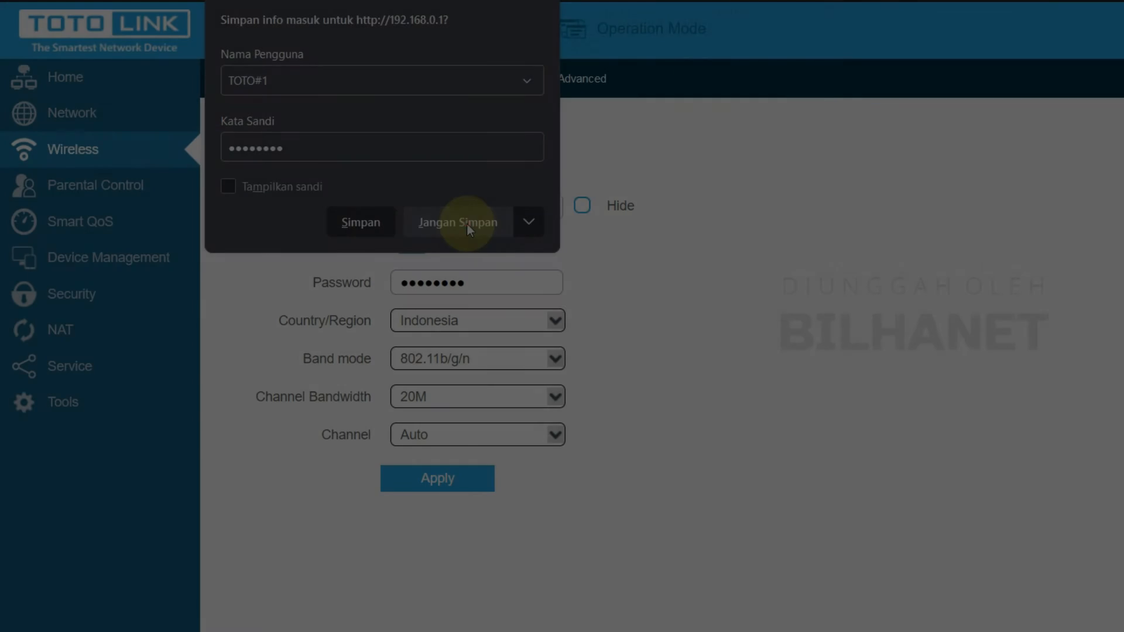
{"action": "left_click", "coordinate": [466, 223]}
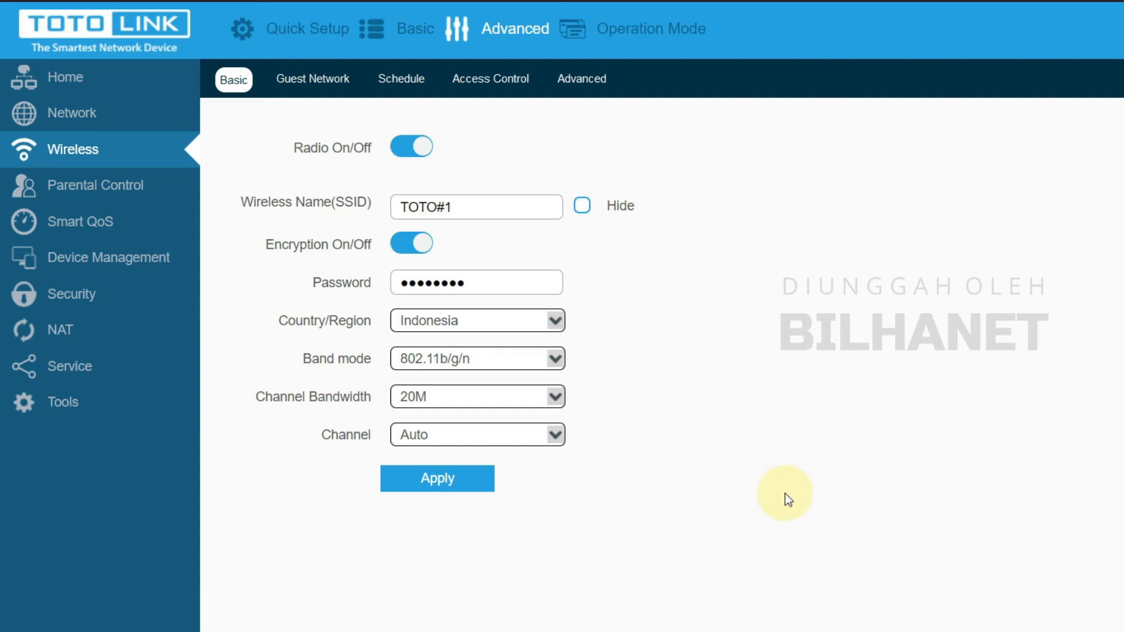
{"action": "left_click", "coordinate": [813, 631]}
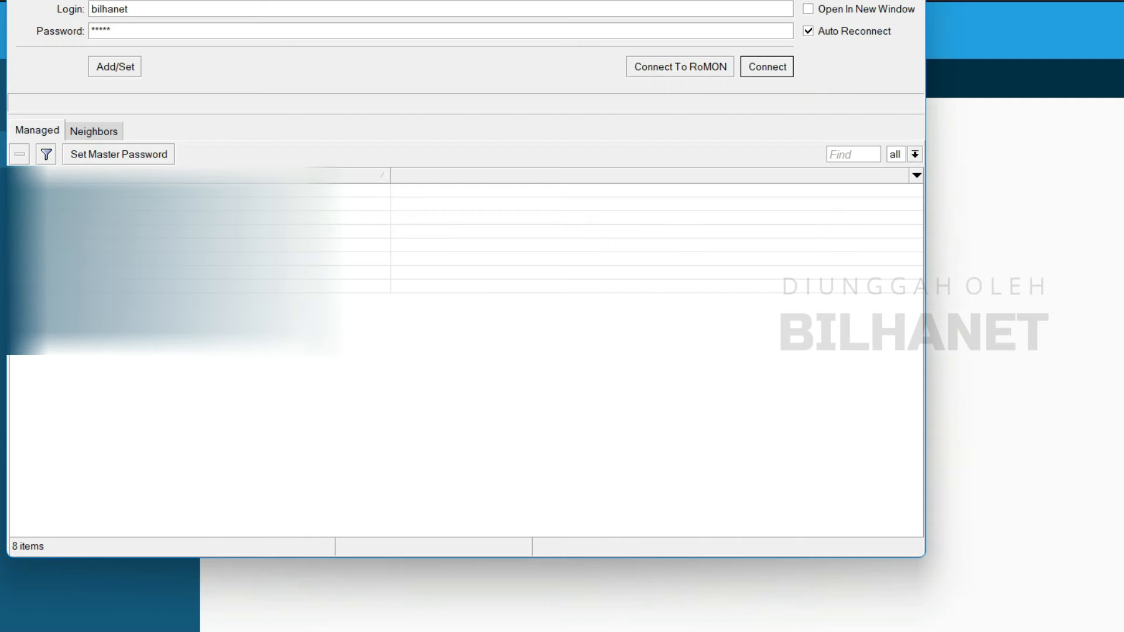
Step: Reconnect WinBox to the MikroTik and view Active Connections, where toto1 is connected
{"action": "left_click", "coordinate": [767, 67]}
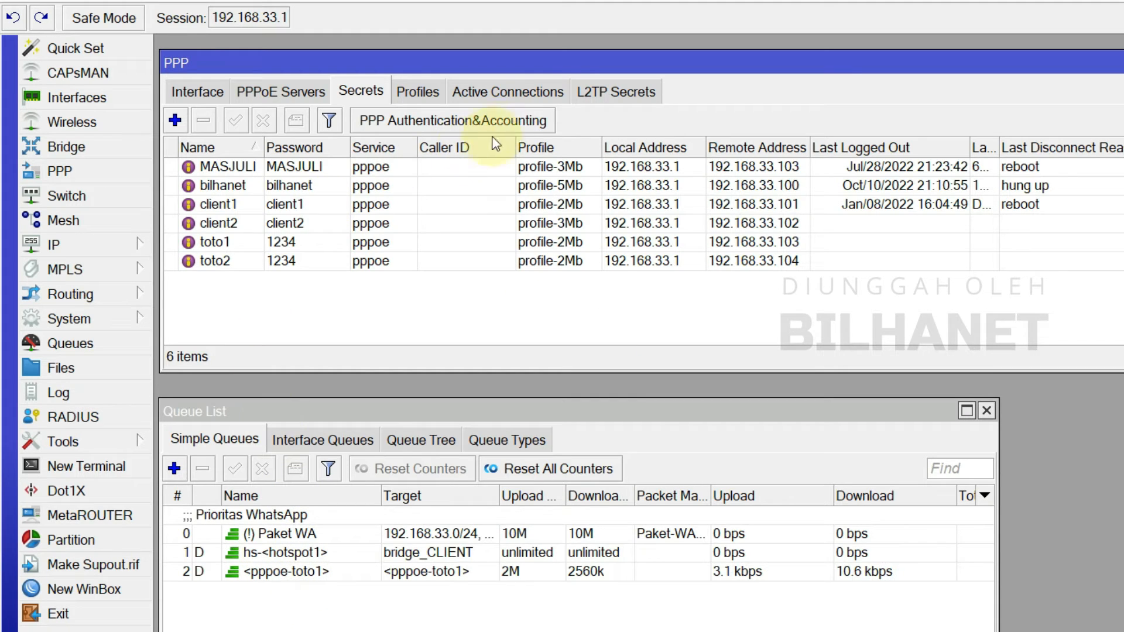
{"action": "left_click", "coordinate": [522, 93]}
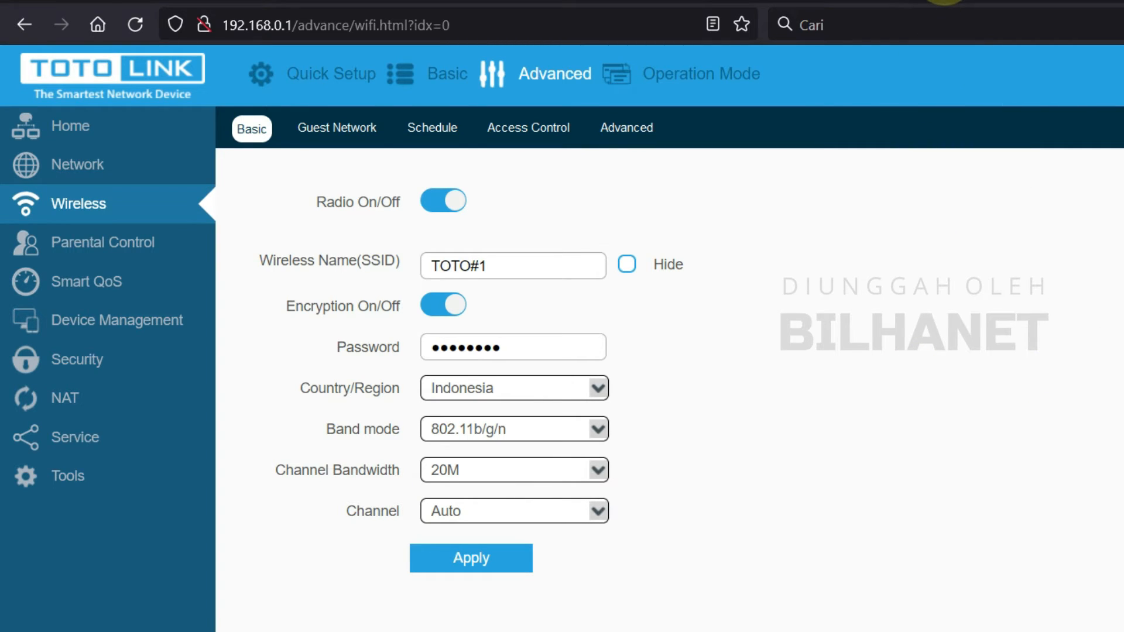
Step: Open a new Firefox tab and load speedtest.cbn.id from the address-bar suggestions
{"action": "key", "text": "ctrl+t"}
{"action": "type", "text": "192."}
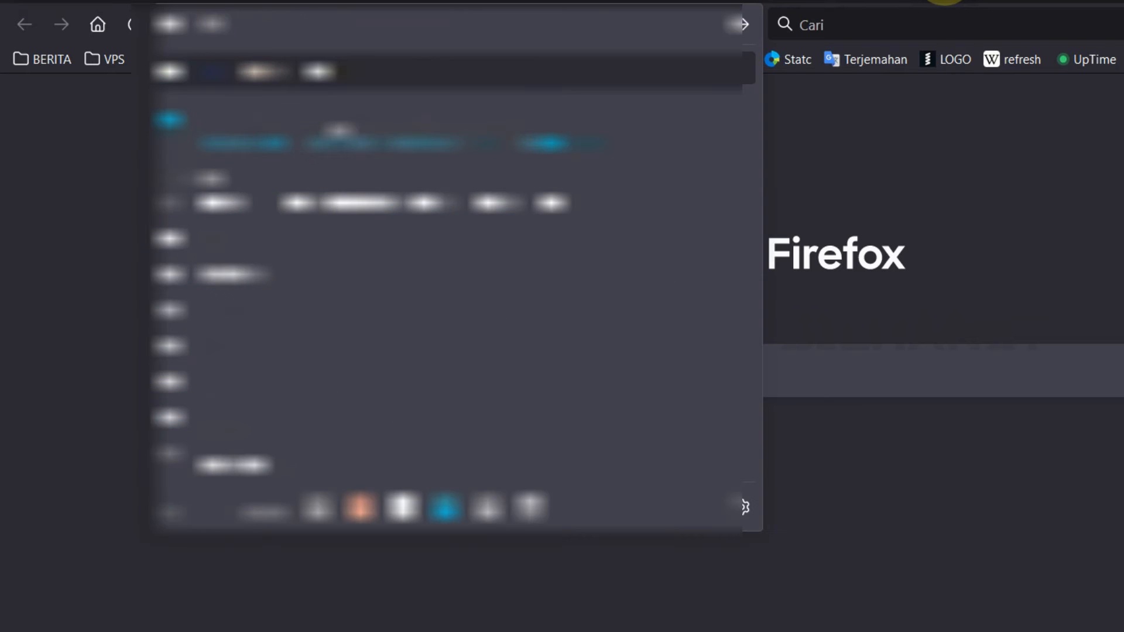
{"action": "type", "text": "168.0.1"}
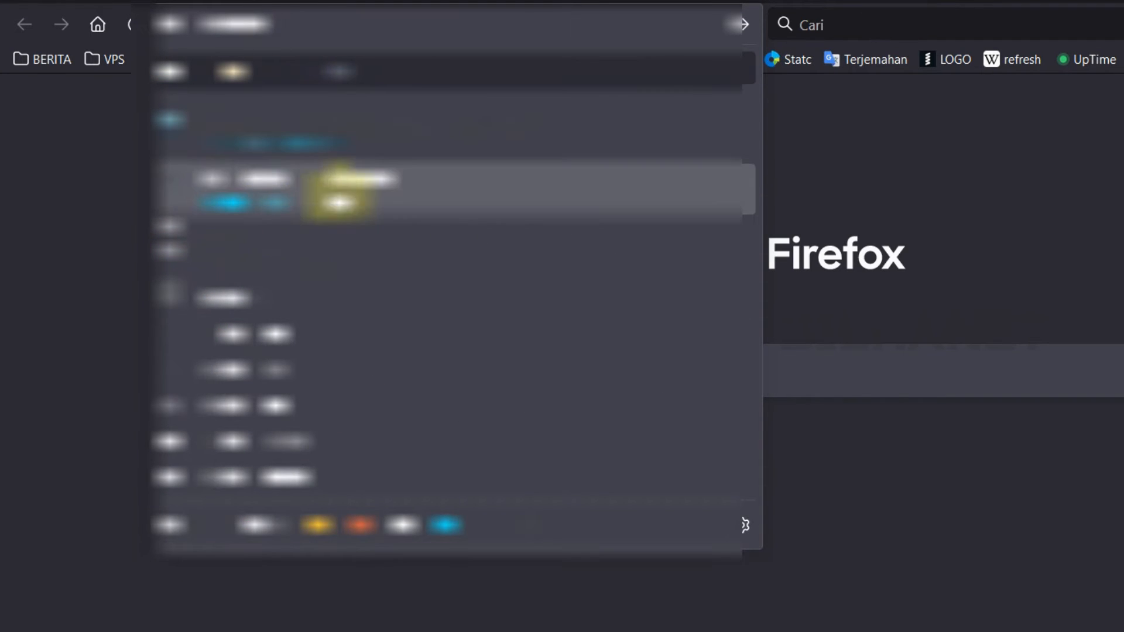
{"action": "left_click", "coordinate": [334, 198]}
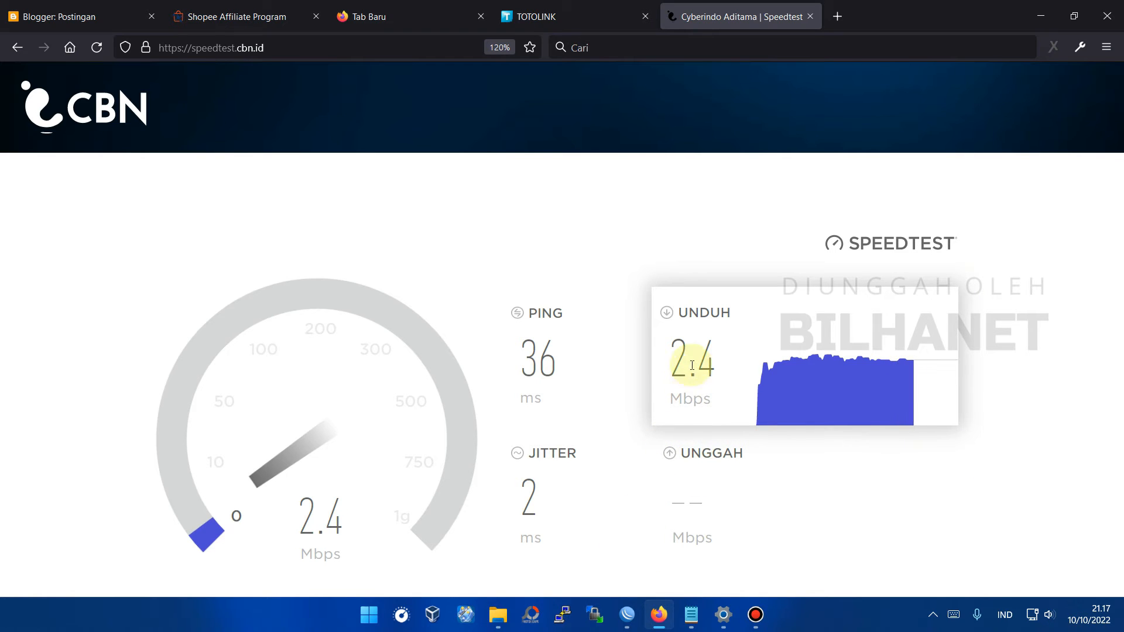
Step: Check toto1's 2M/2560k queue in WinBox, then return to the speed test finishing at 2.5/1.8 Mbps
{"action": "left_click", "coordinate": [627, 615]}
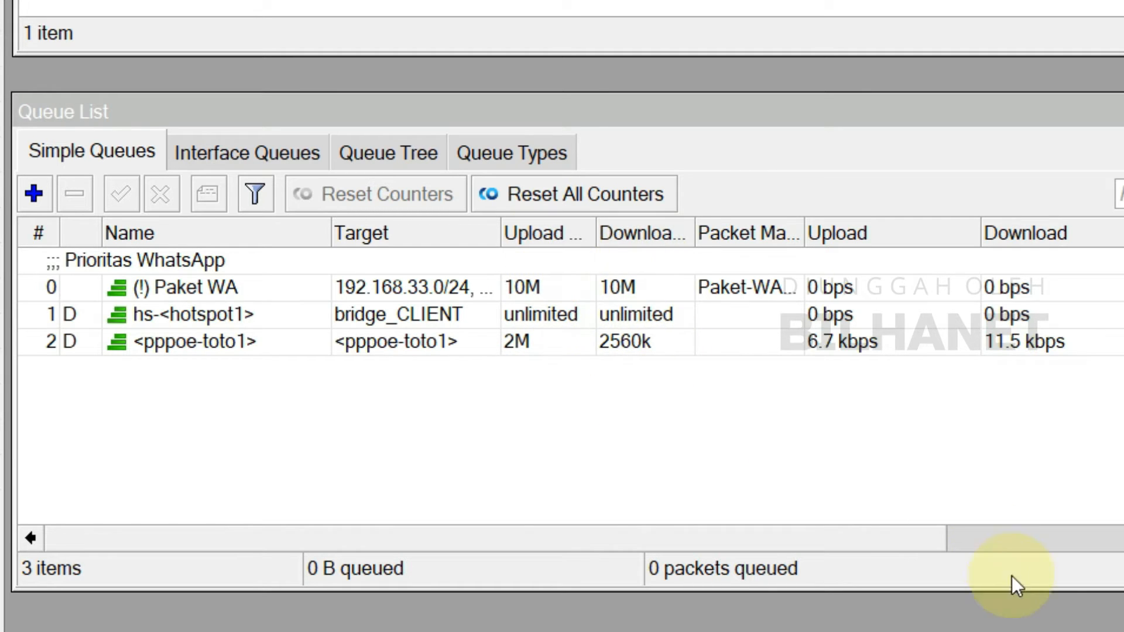
{"action": "mouse_move", "coordinate": [1031, 631]}
{"action": "left_click", "coordinate": [1037, 550]}
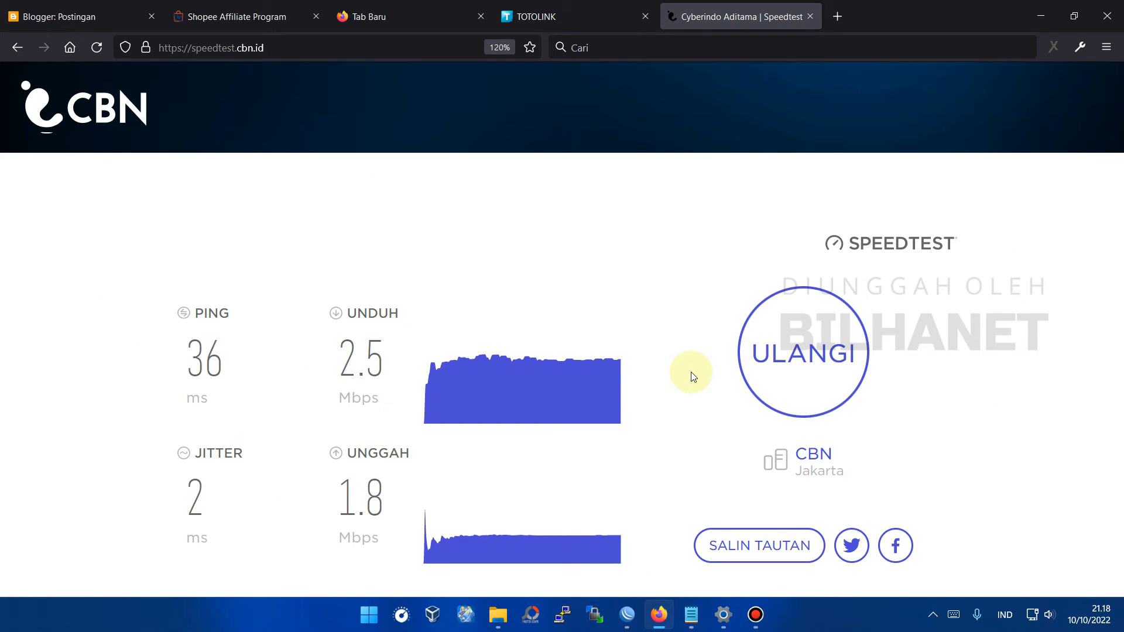
Step: Start a continuous ping to 74.125.200.101 from cmd and move its window aside
{"action": "key", "text": "super+r"}
{"action": "type", "text": "cmd"}
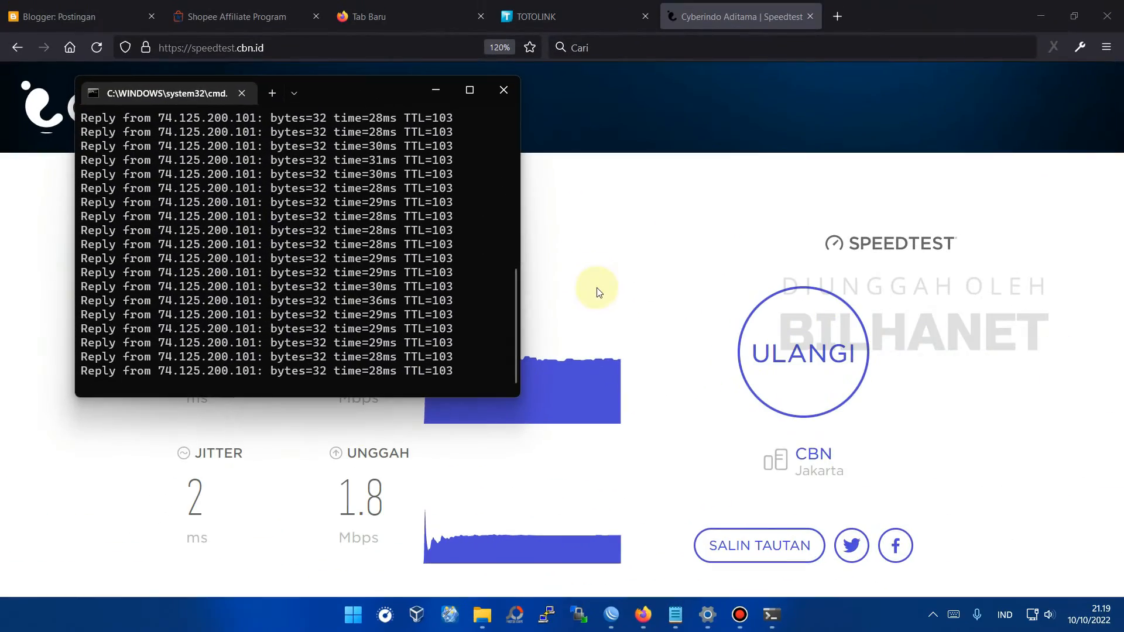
{"action": "left_click", "coordinate": [1041, 620]}
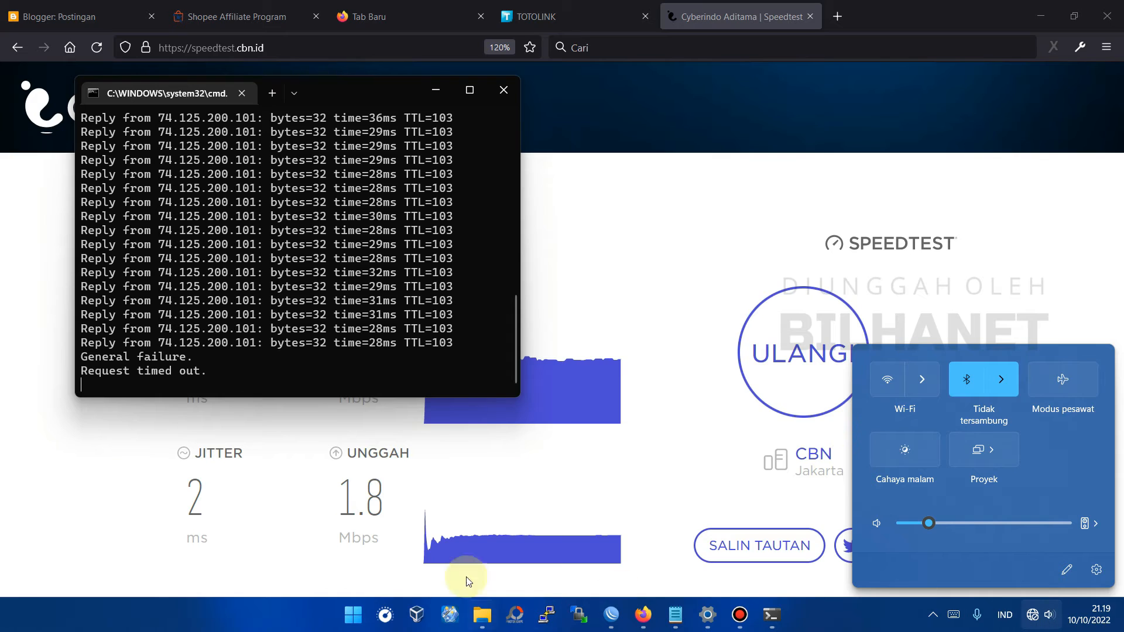
{"action": "left_click_drag", "start_coordinate": [350, 83], "coordinate": [403, 147]}
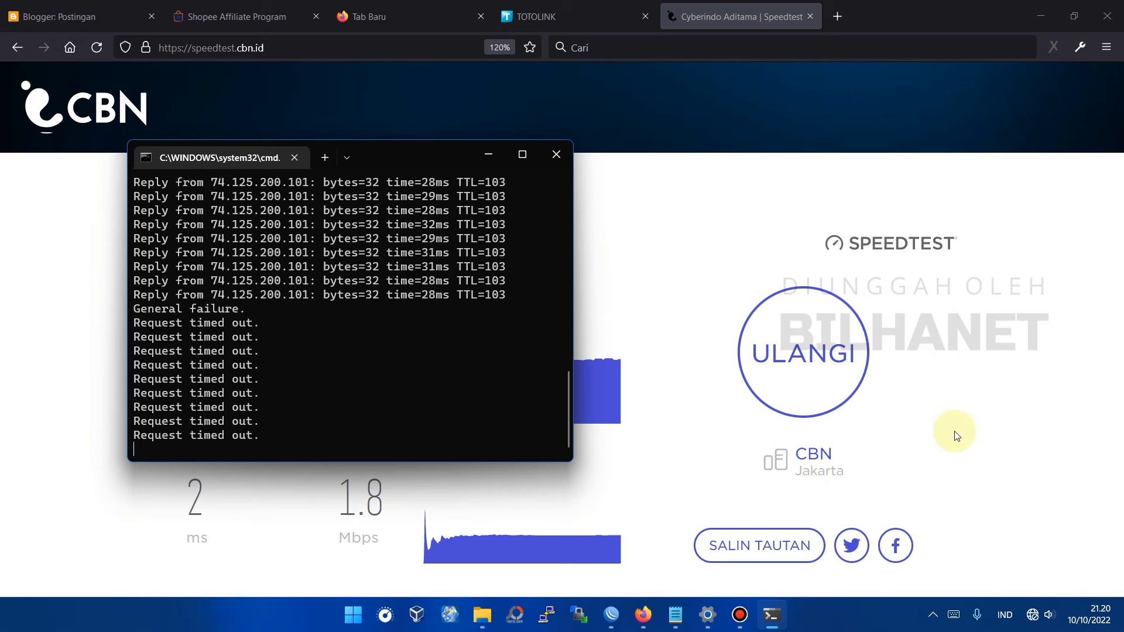
Step: Enable Wi-Fi, connect to the Toto#2 network, and close the network list
{"action": "left_click", "coordinate": [1034, 620]}
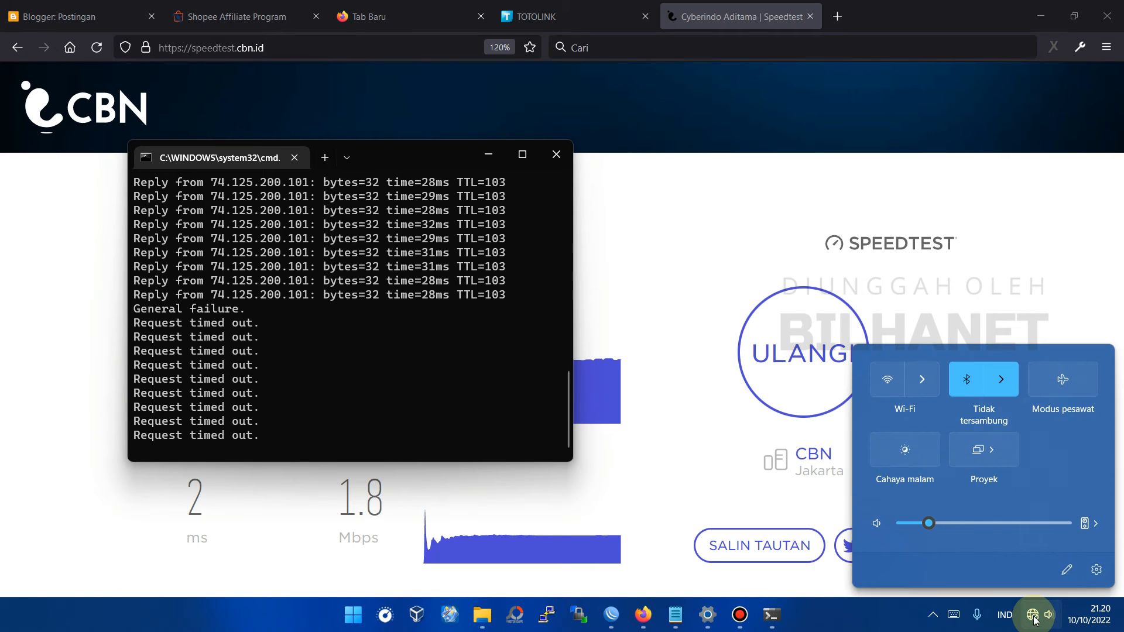
{"action": "left_click", "coordinate": [890, 380]}
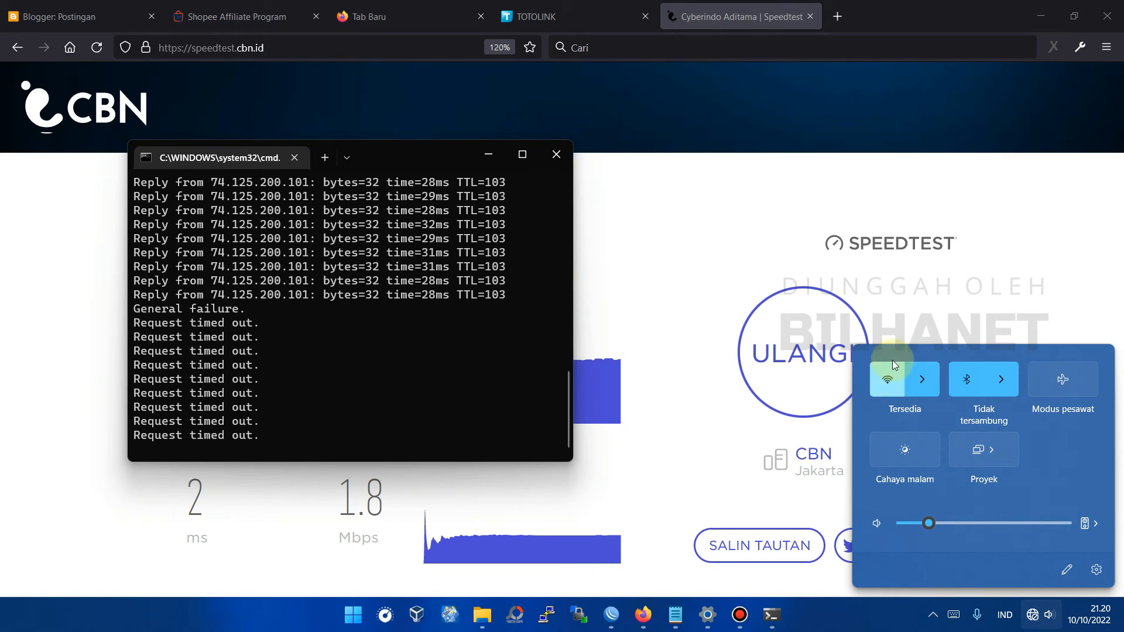
{"action": "left_click", "coordinate": [922, 381]}
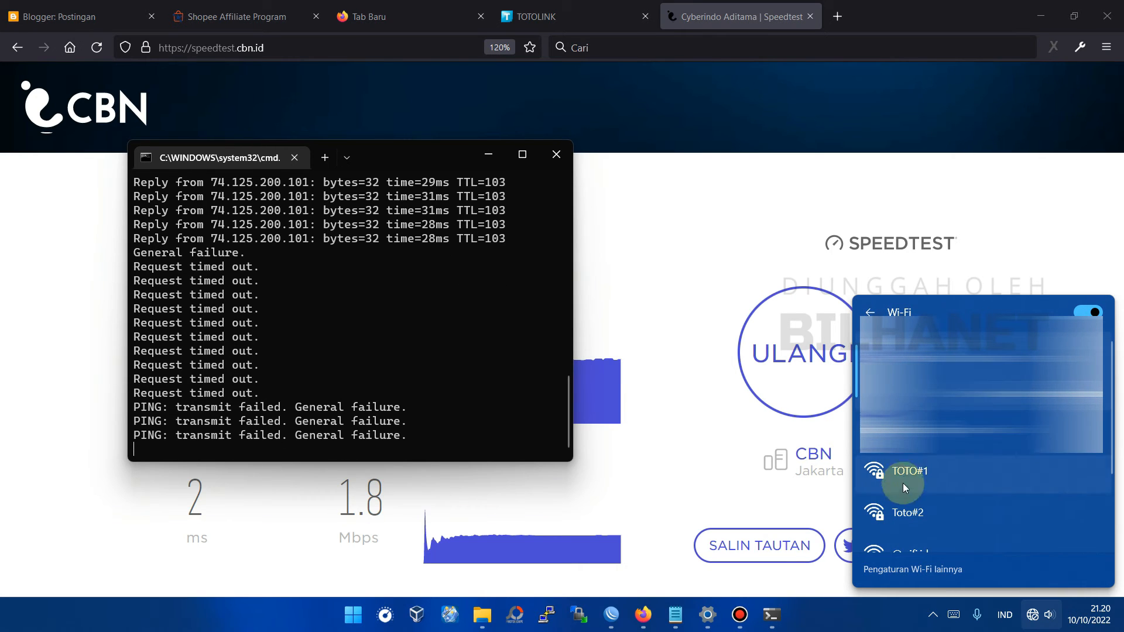
{"action": "left_click", "coordinate": [918, 519]}
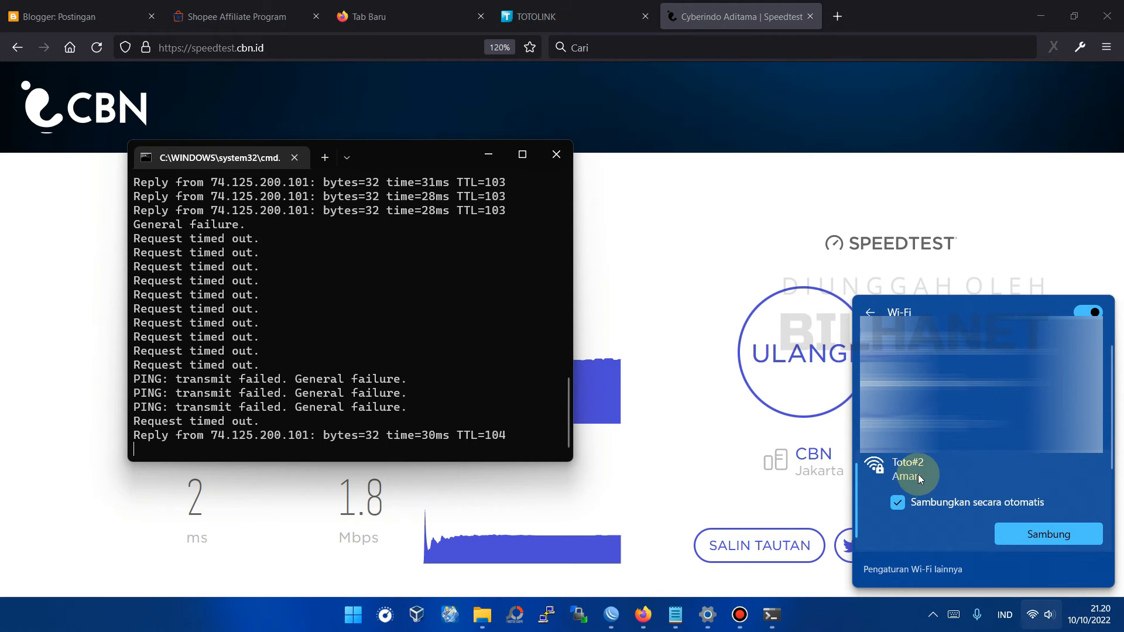
{"action": "left_click", "coordinate": [1054, 535]}
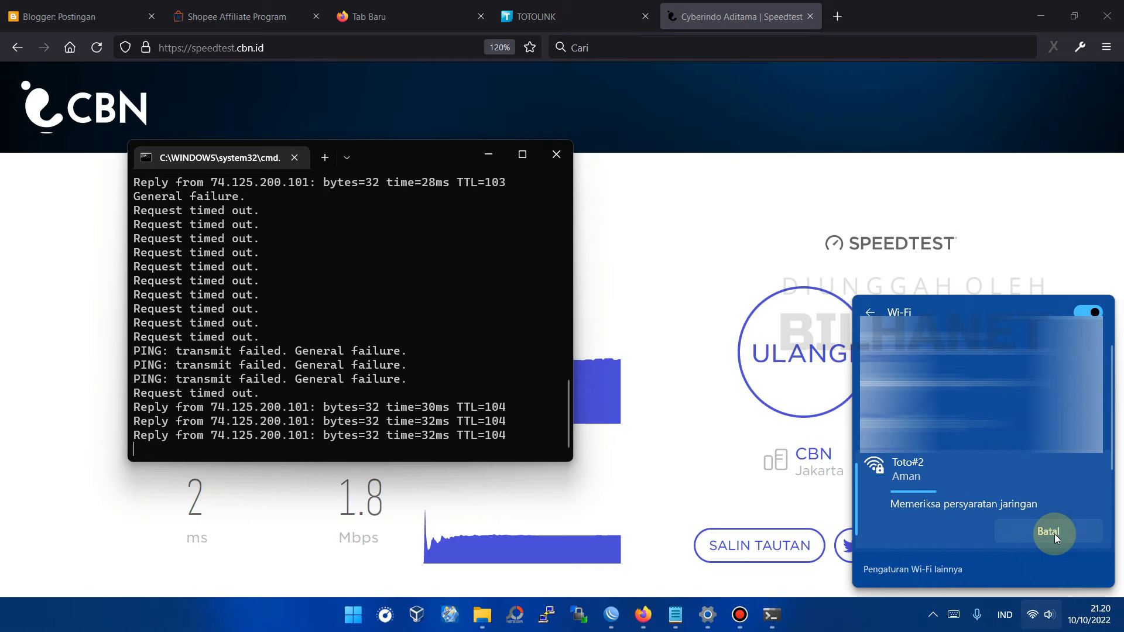
{"action": "left_click", "coordinate": [1053, 532]}
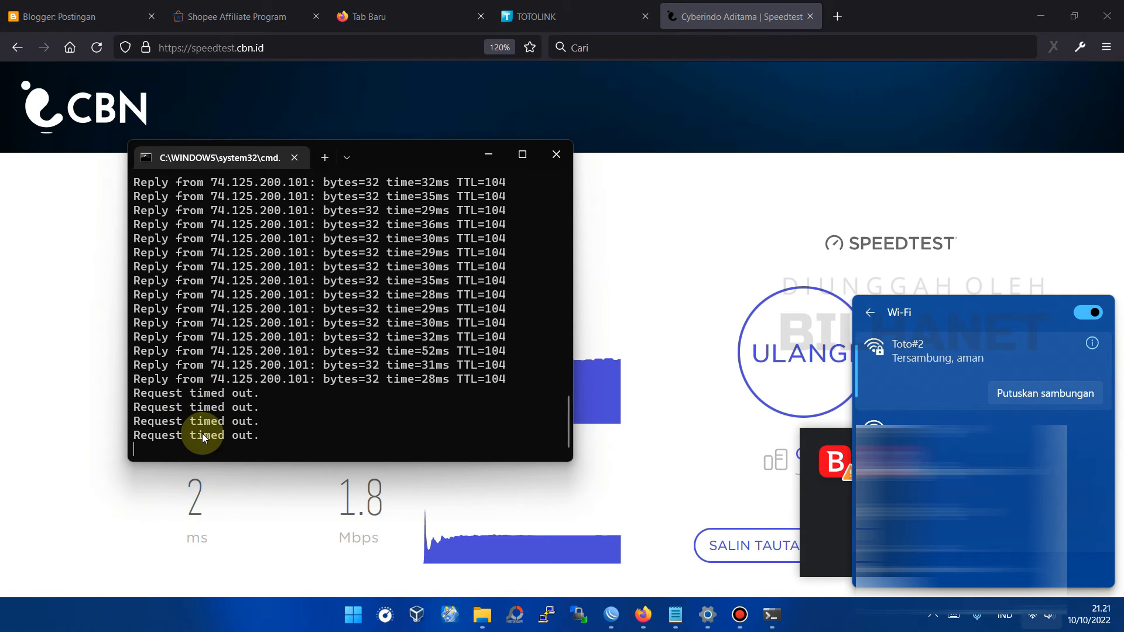
{"action": "left_click", "coordinate": [231, 409]}
Step: Confirm Toto#2 is connected and retry loading speedtest.cbn.id in Firefox
{"action": "left_click", "coordinate": [1035, 616]}
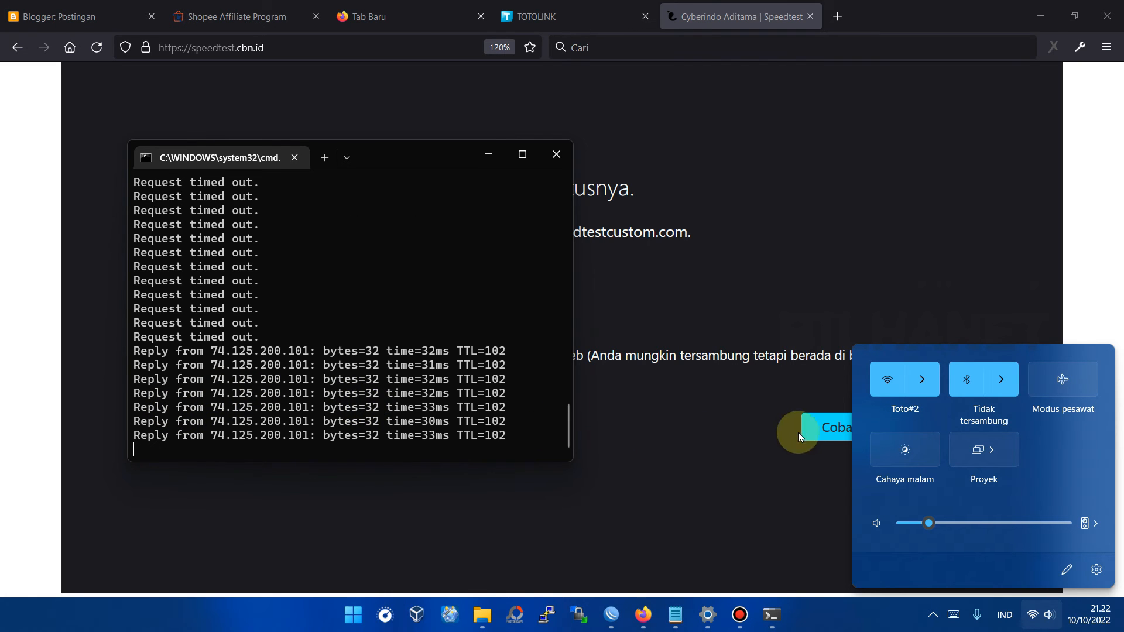
{"action": "left_click", "coordinate": [825, 432]}
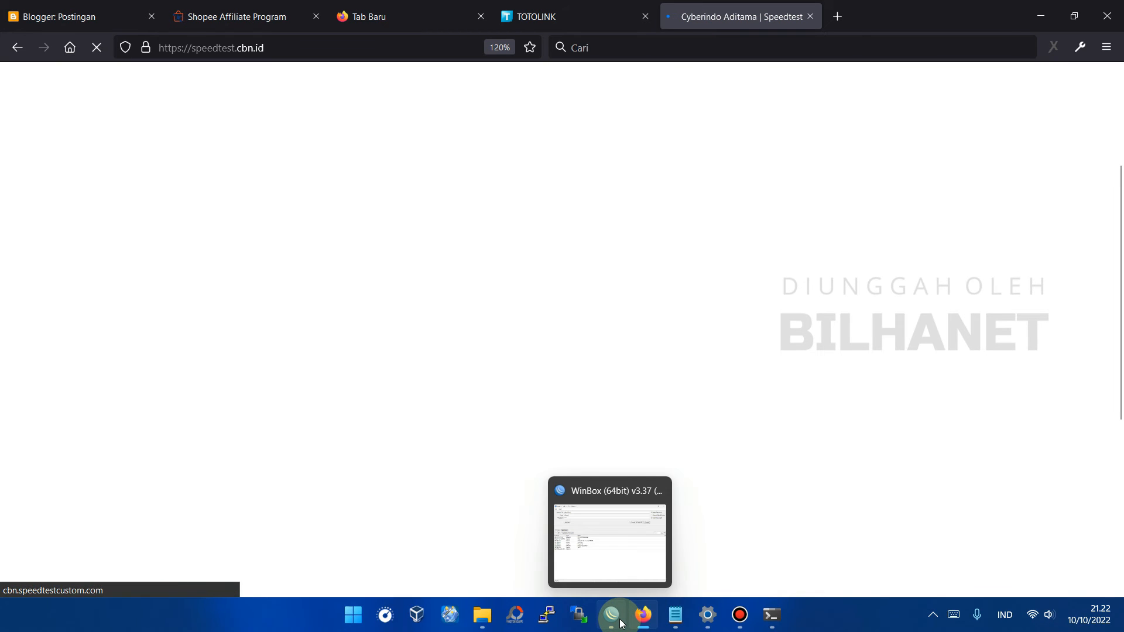
Step: Bring WinBox forward and reconnect to the MikroTik router
{"action": "left_click", "coordinate": [620, 620]}
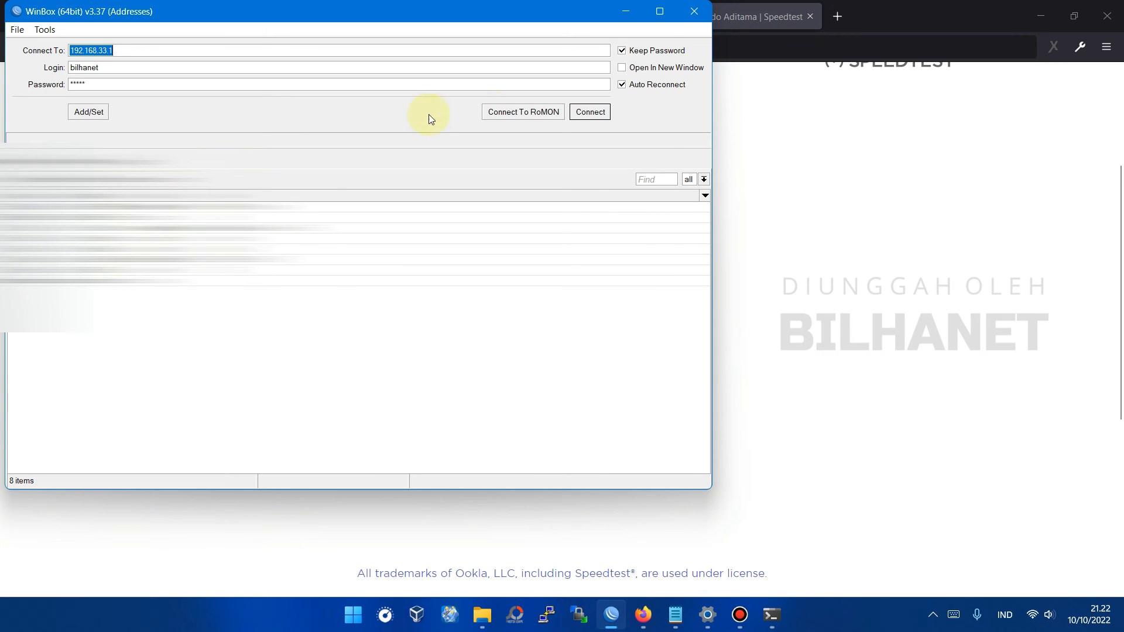
{"action": "left_click", "coordinate": [598, 112]}
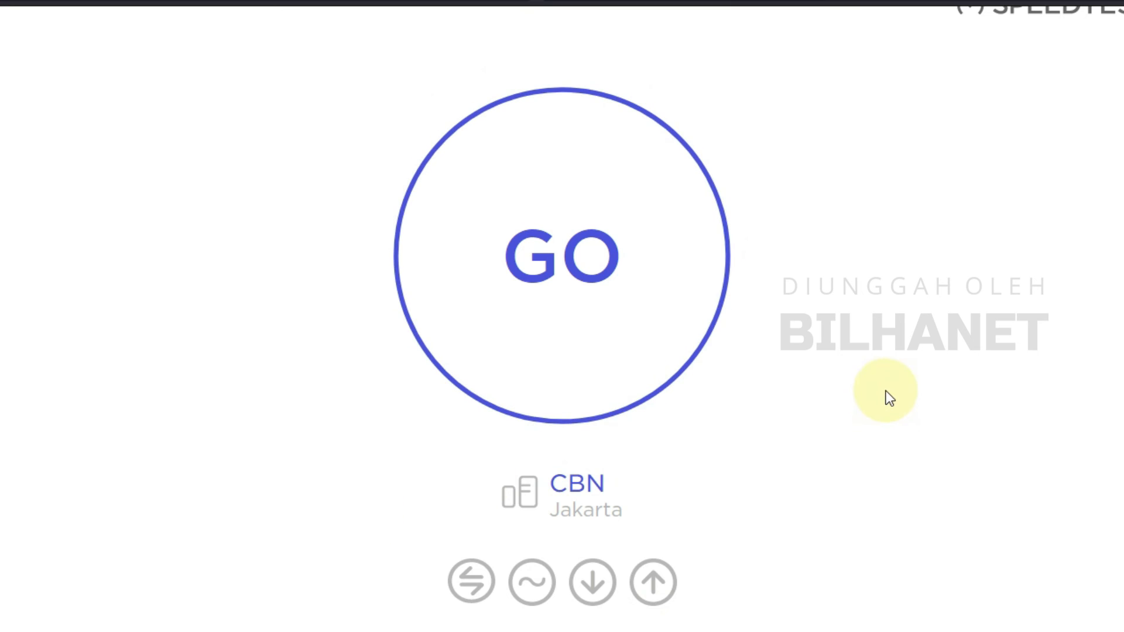
Step: Start the speed test, set toto2's PPP secret to profile-5Mb, and select toto2's active session
{"action": "left_click", "coordinate": [648, 345]}
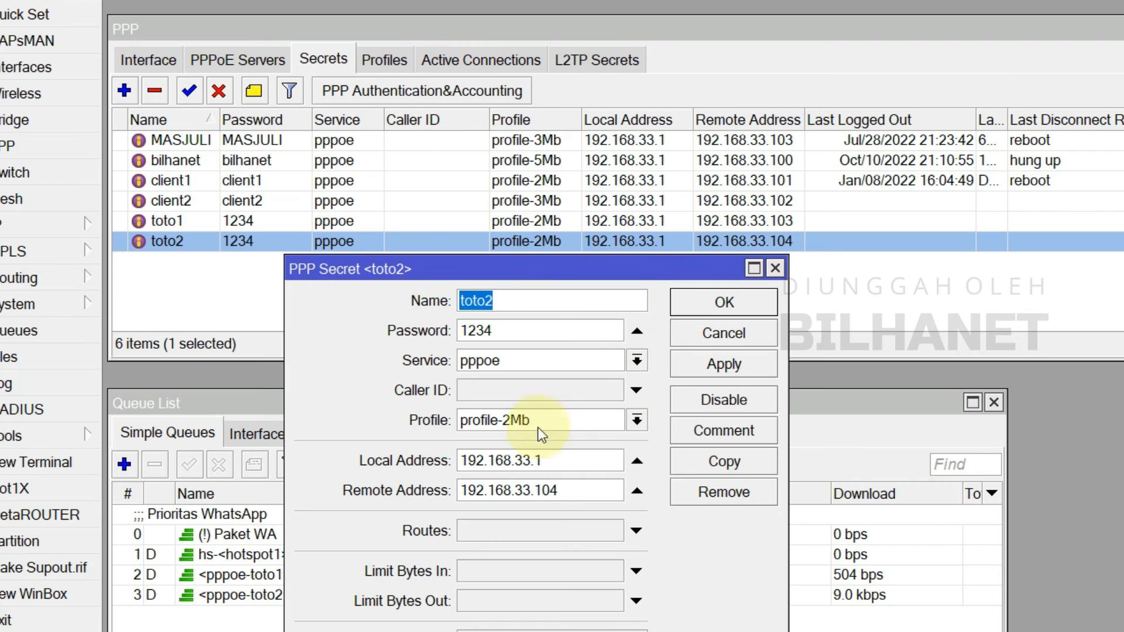
{"action": "left_click", "coordinate": [637, 421]}
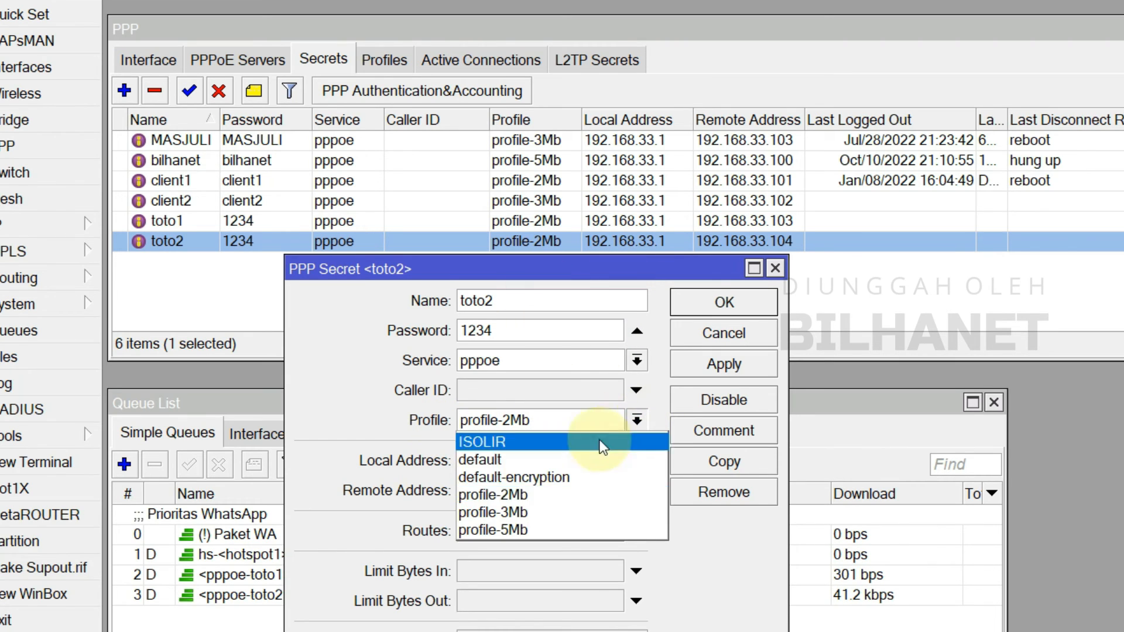
{"action": "left_click", "coordinate": [515, 530]}
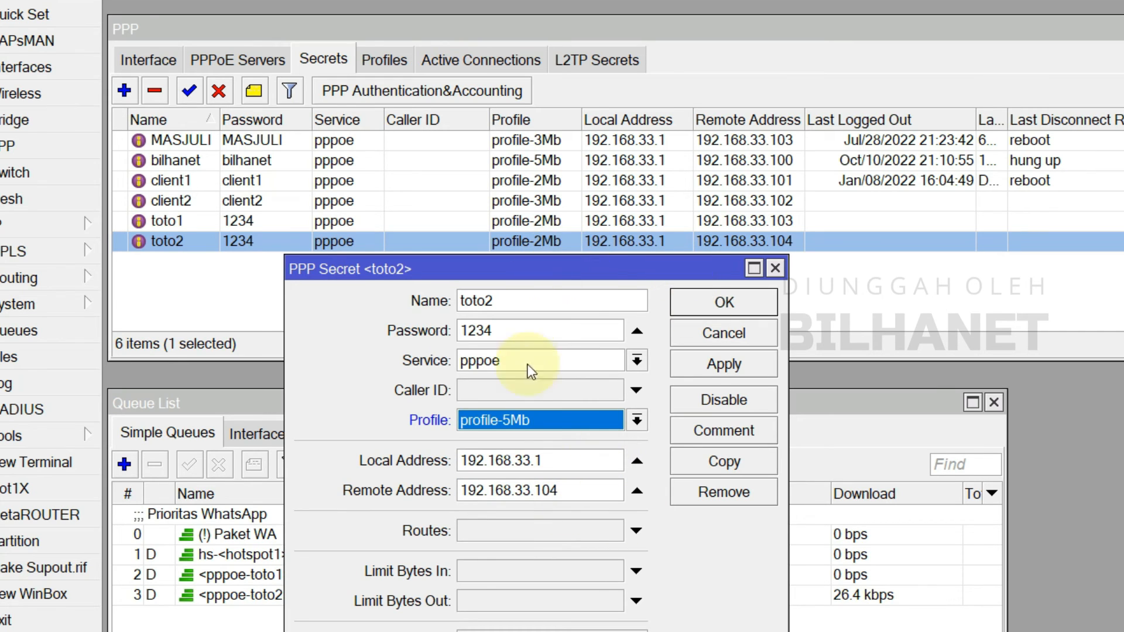
{"action": "left_click", "coordinate": [725, 363]}
{"action": "left_click", "coordinate": [723, 302]}
{"action": "left_click", "coordinate": [481, 59]}
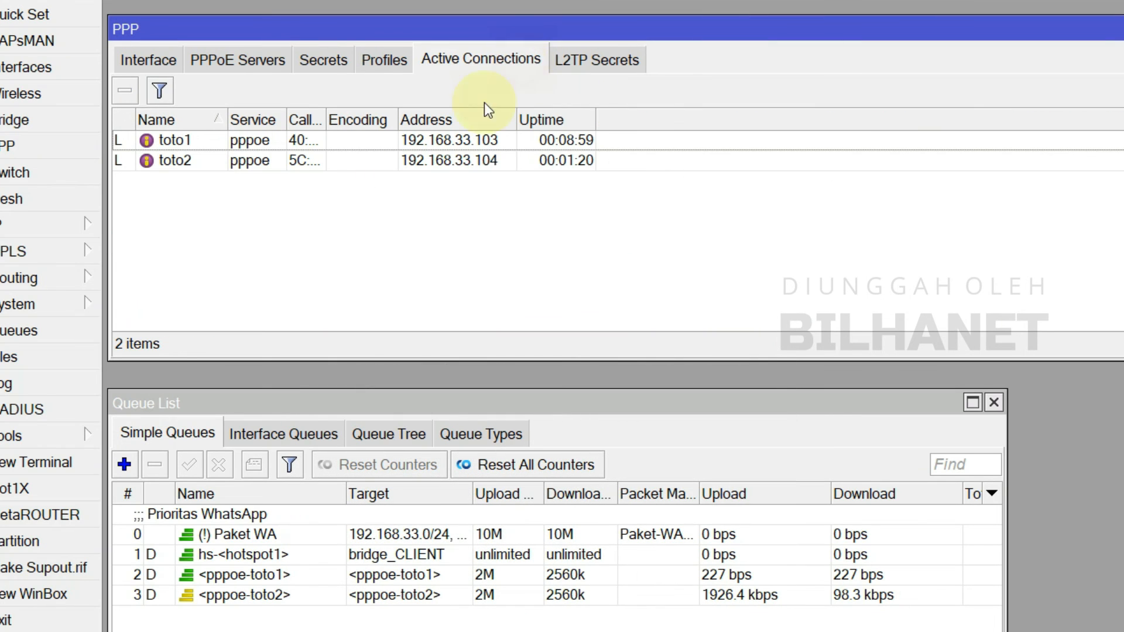
{"action": "left_click", "coordinate": [184, 160]}
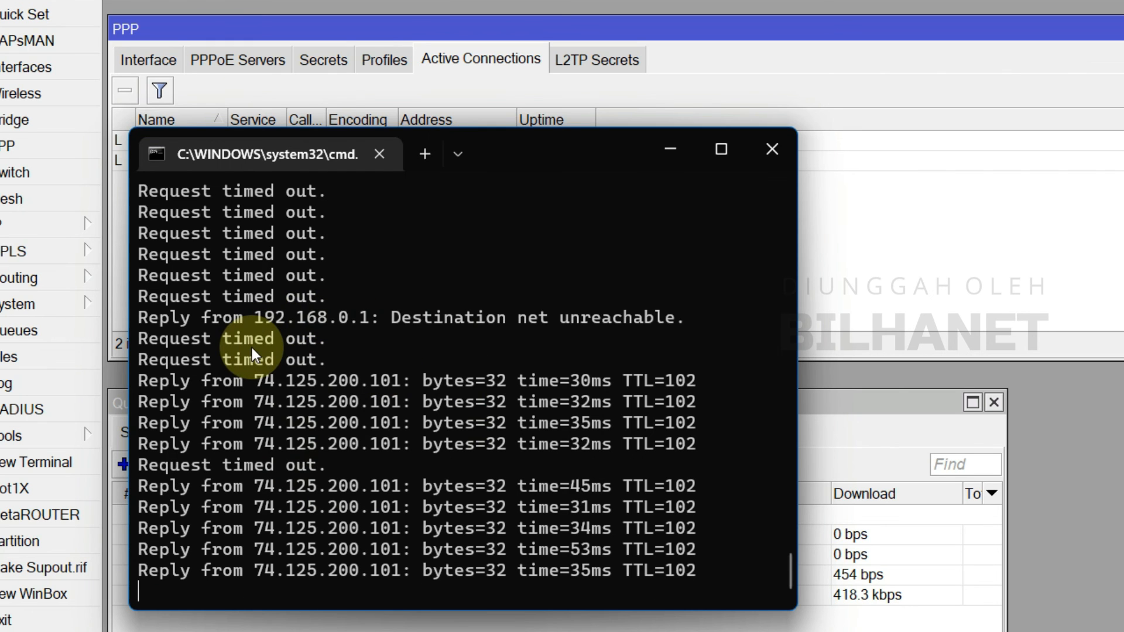
Step: Move the ping window aside to watch toto2 reconnect while pings resume
{"action": "left_click_drag", "start_coordinate": [538, 154], "coordinate": [652, 319]}
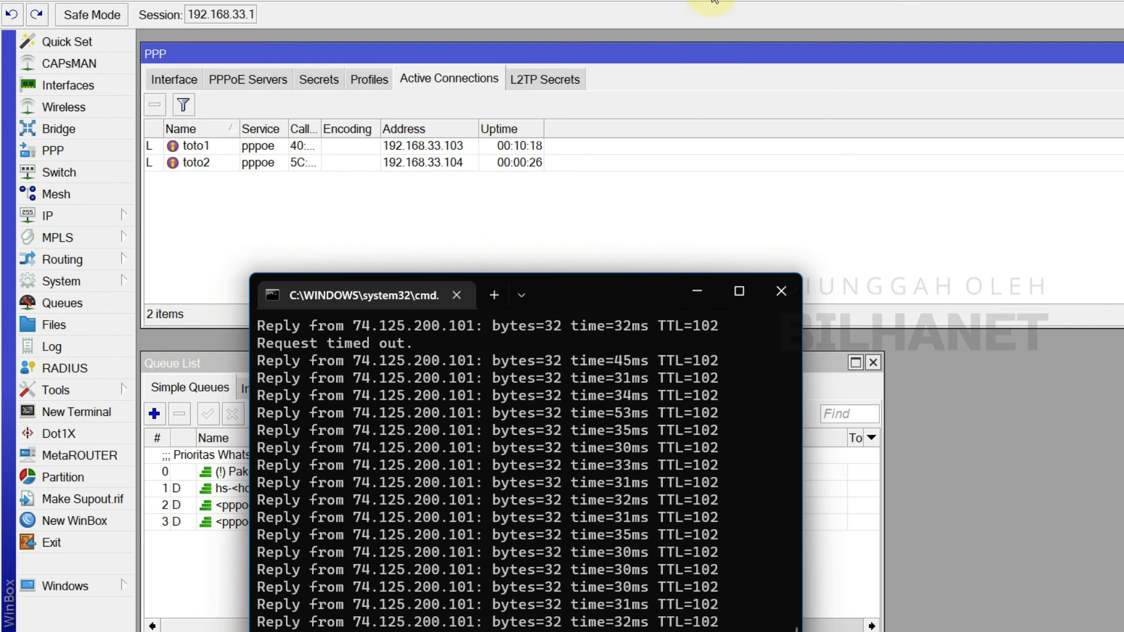
Step: Run a new speed test and compare toto2's 5M/5120k queue with toto1's 2M/2560k
{"action": "left_click", "coordinate": [686, 137]}
{"action": "left_click", "coordinate": [462, 524]}
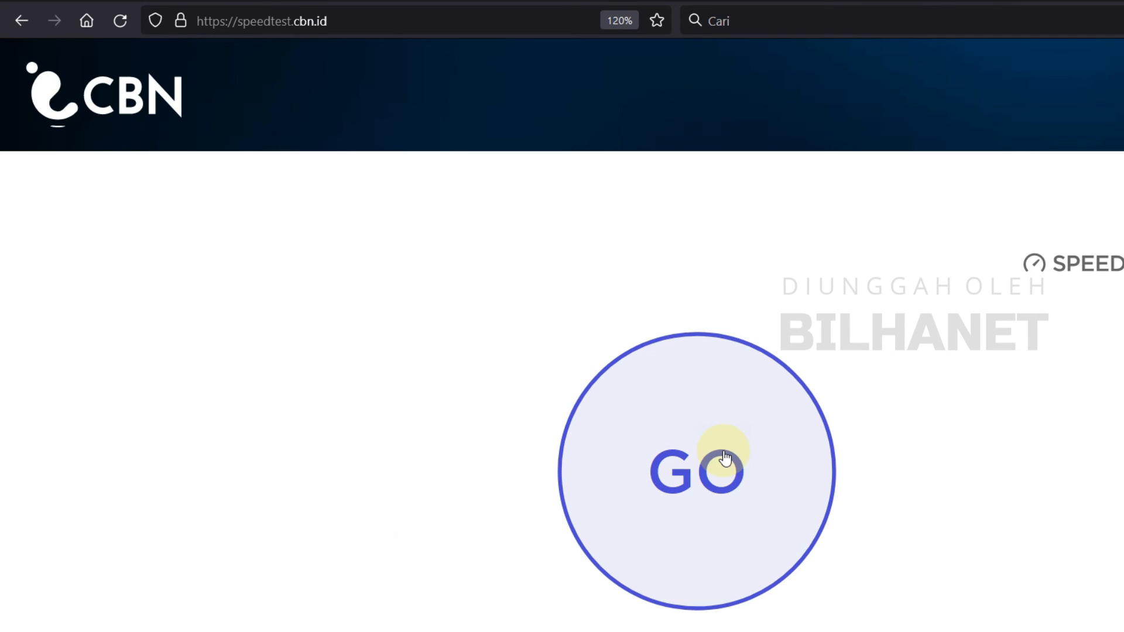
{"action": "left_click", "coordinate": [669, 487]}
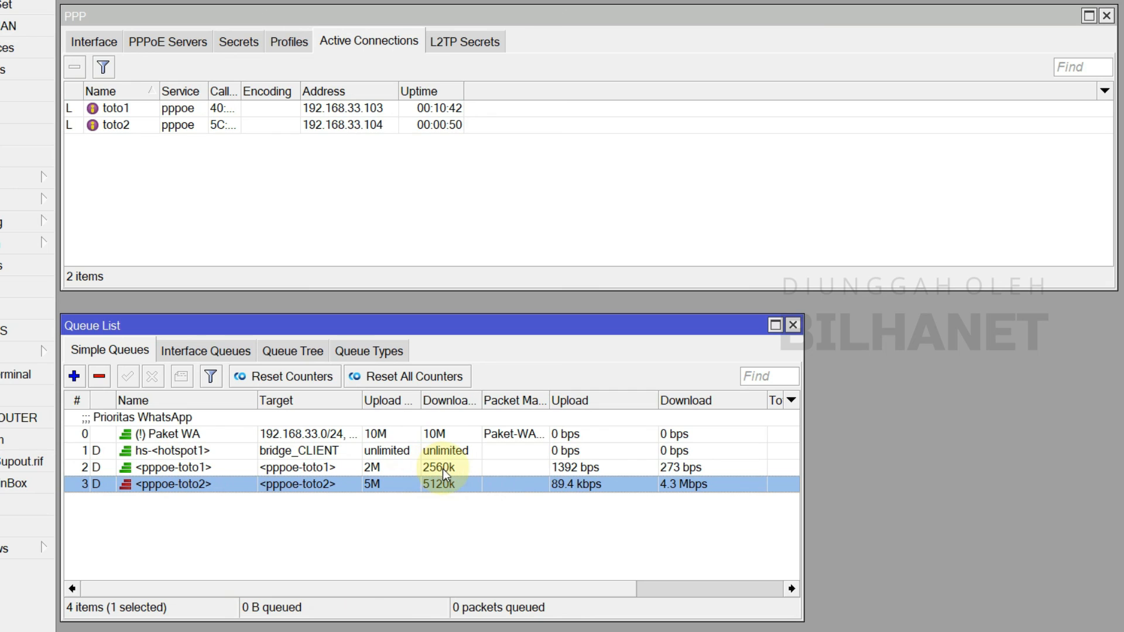
{"action": "left_click", "coordinate": [390, 468]}
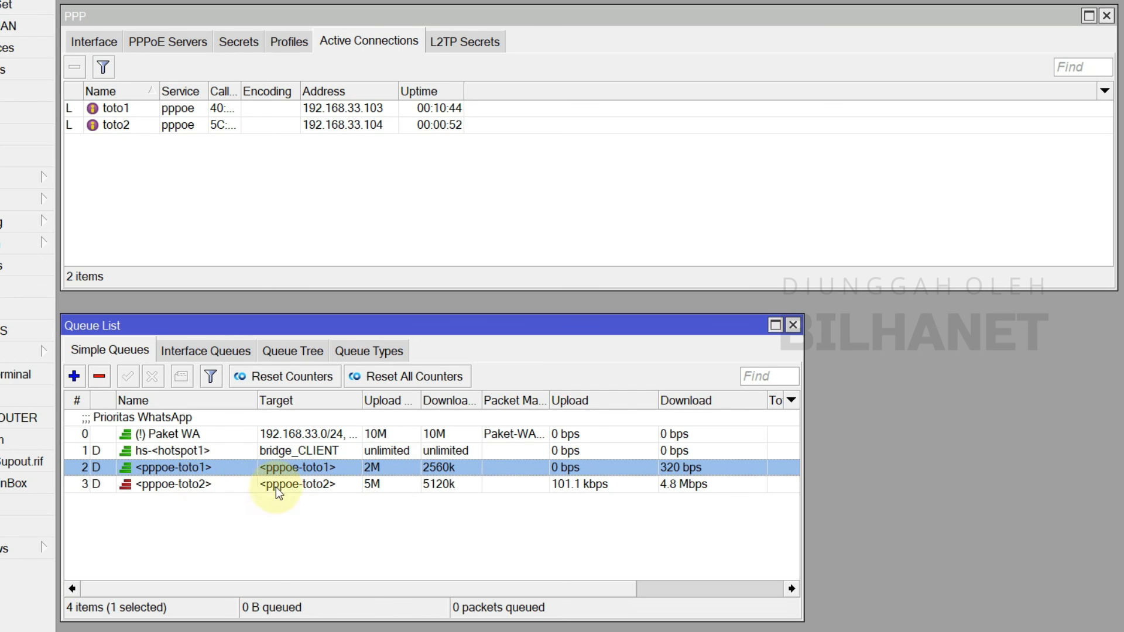